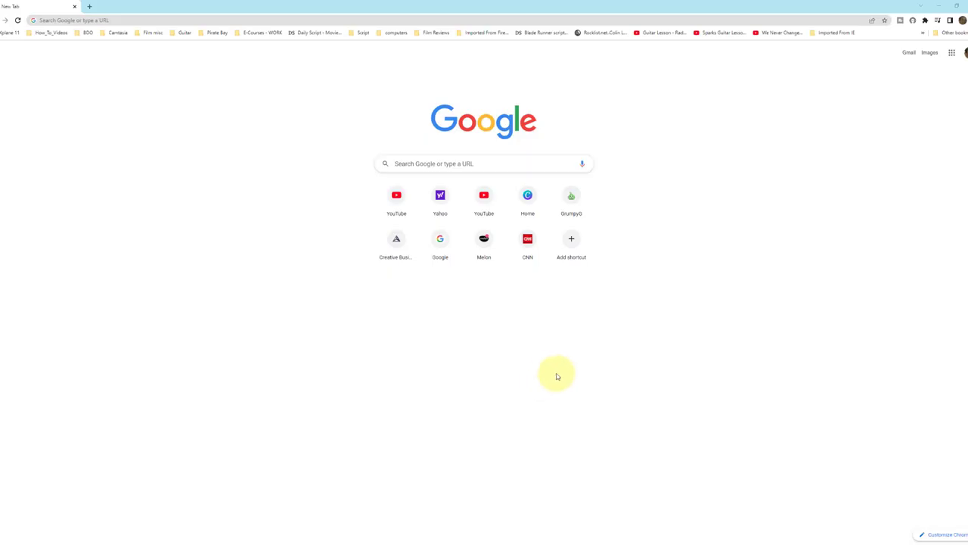
Search Google in Chrome for 'obs advanced scene switcher'.
{"action": "mouse_move", "coordinate": [279, 543]}
{"action": "left_click", "coordinate": [246, 514]}
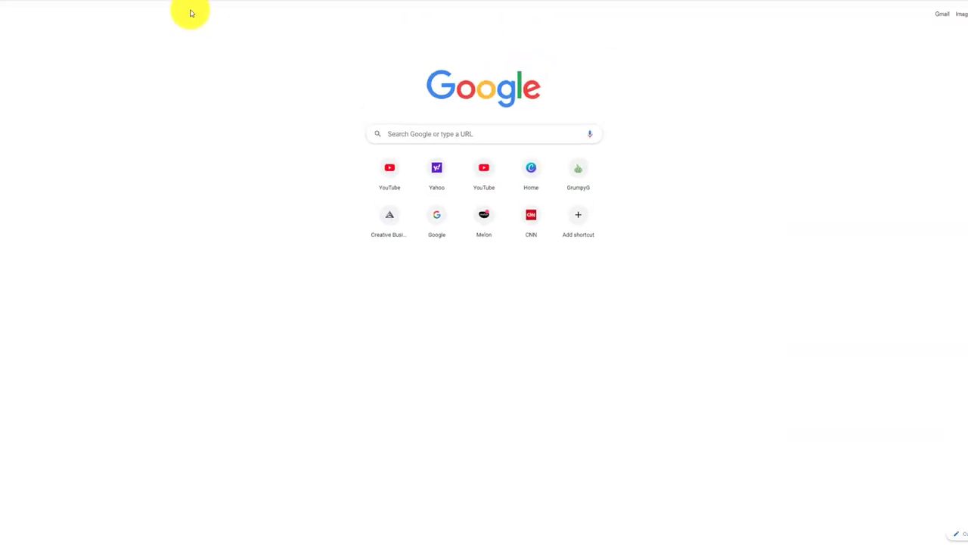
{"action": "left_click", "coordinate": [154, 17]}
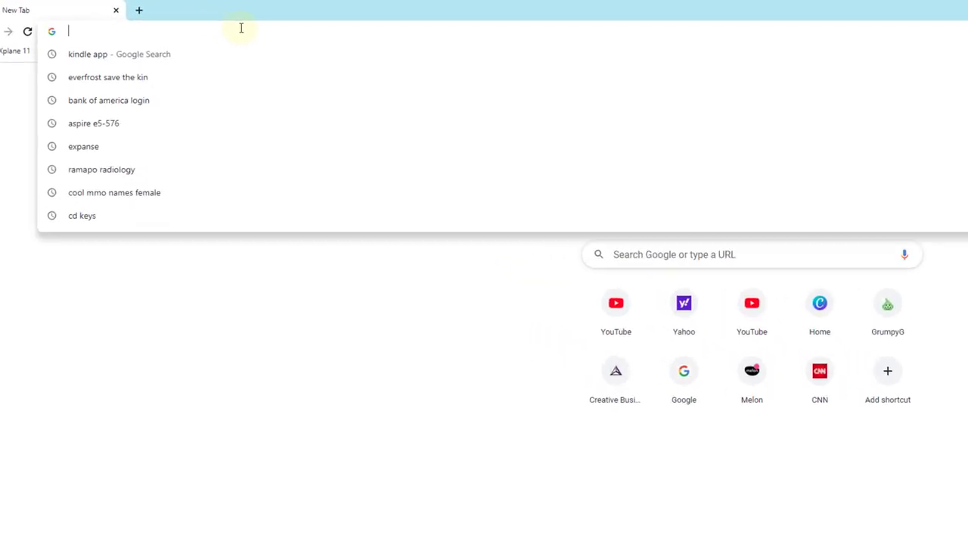
{"action": "type", "text": "OBS"}
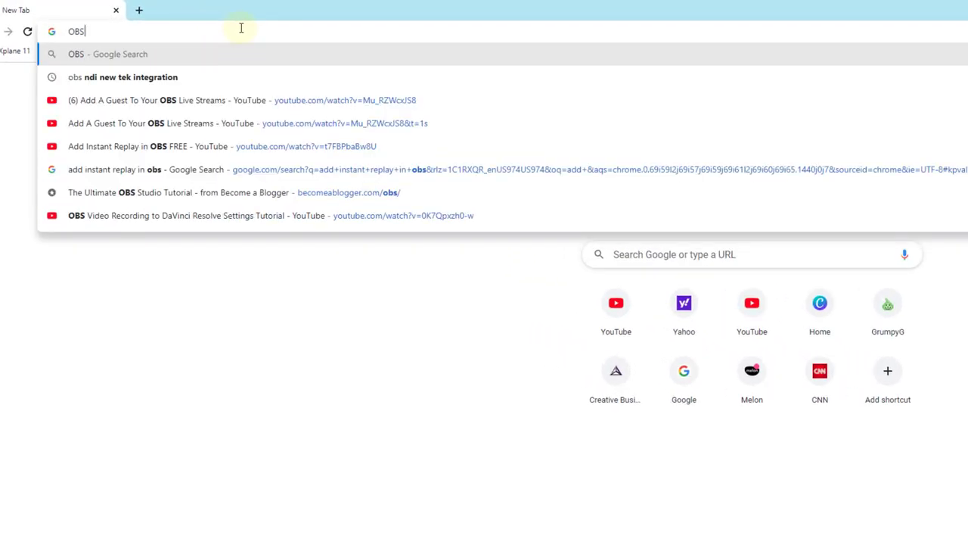
{"action": "type", "text": " ADVA"}
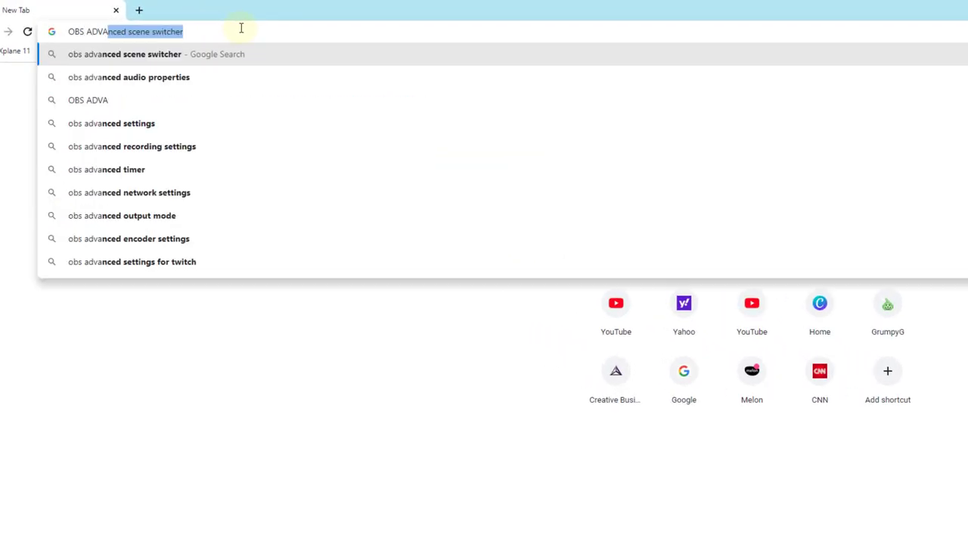
{"action": "key", "text": "Return"}
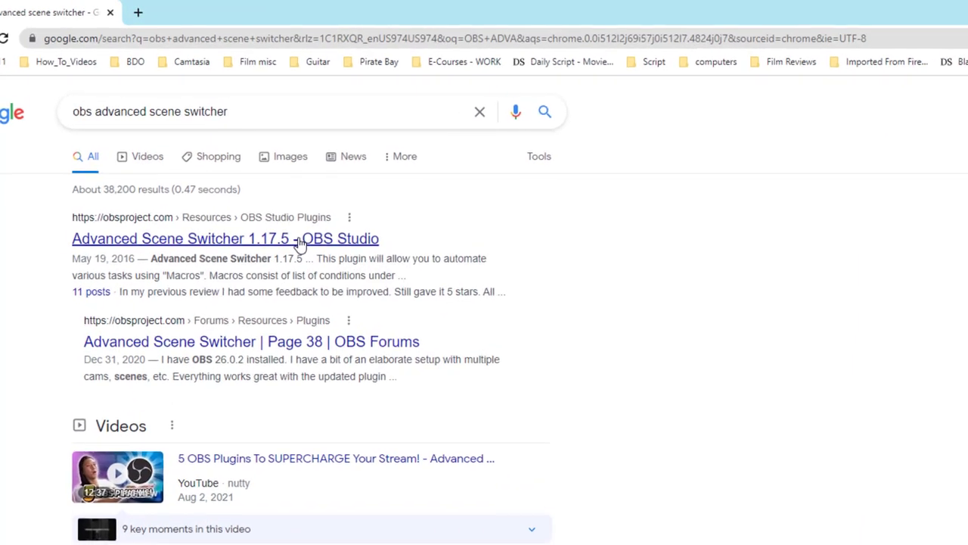
Open the Advanced Scene Switcher 1.17.5 forum page and download SceneSwitcher.zip.
{"action": "left_click", "coordinate": [271, 197]}
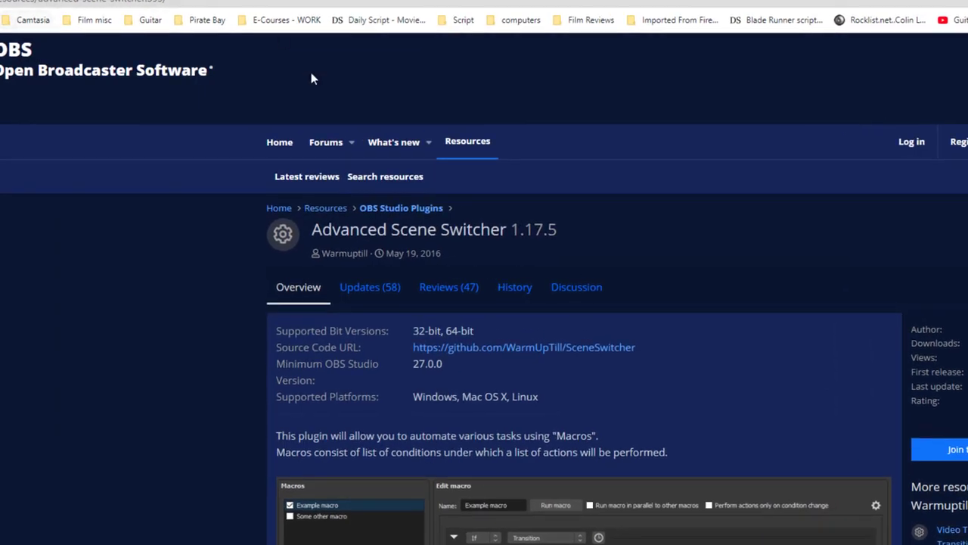
{"action": "scroll", "coordinate": [486, 260], "scroll_direction": "down", "scroll_amount": 3}
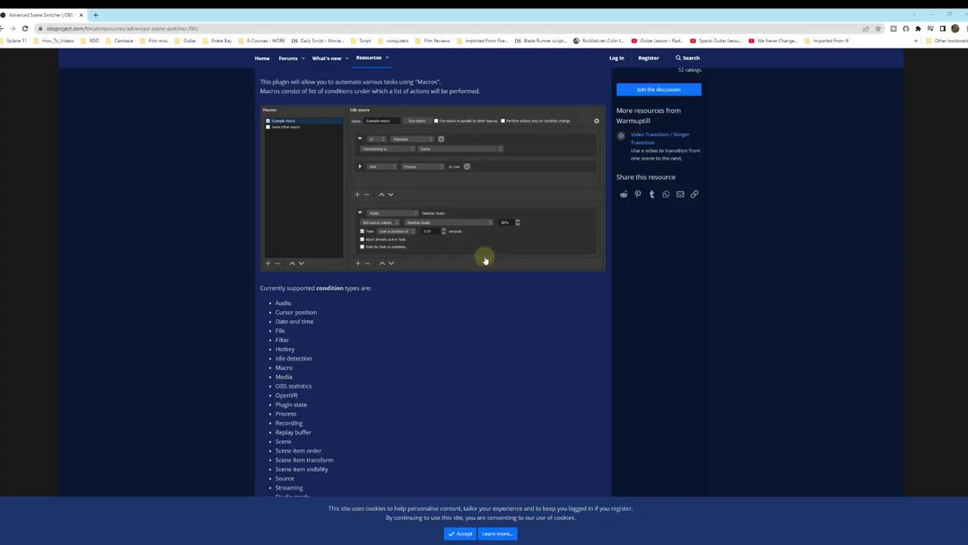
{"action": "scroll", "coordinate": [486, 260], "scroll_direction": "down", "scroll_amount": 10}
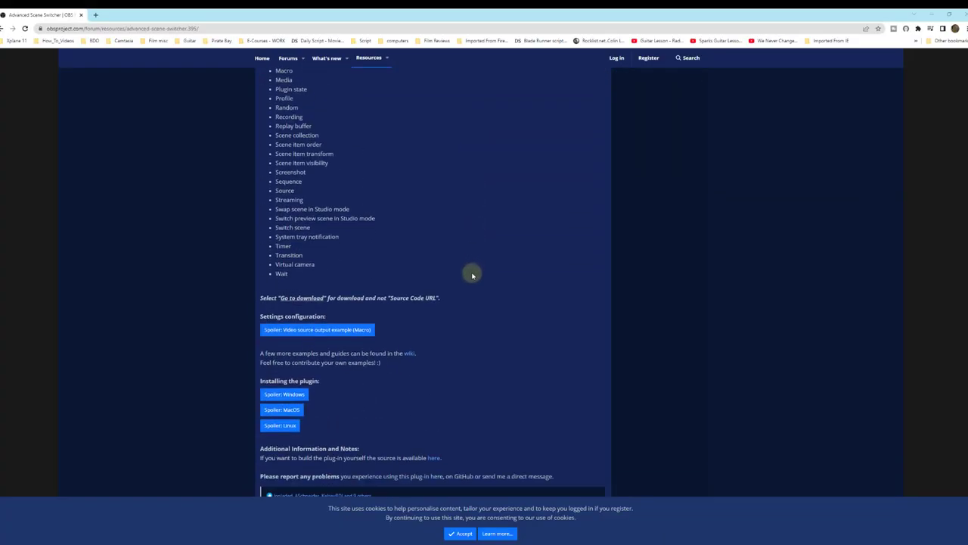
{"action": "scroll", "coordinate": [471, 274], "scroll_direction": "down", "scroll_amount": 1}
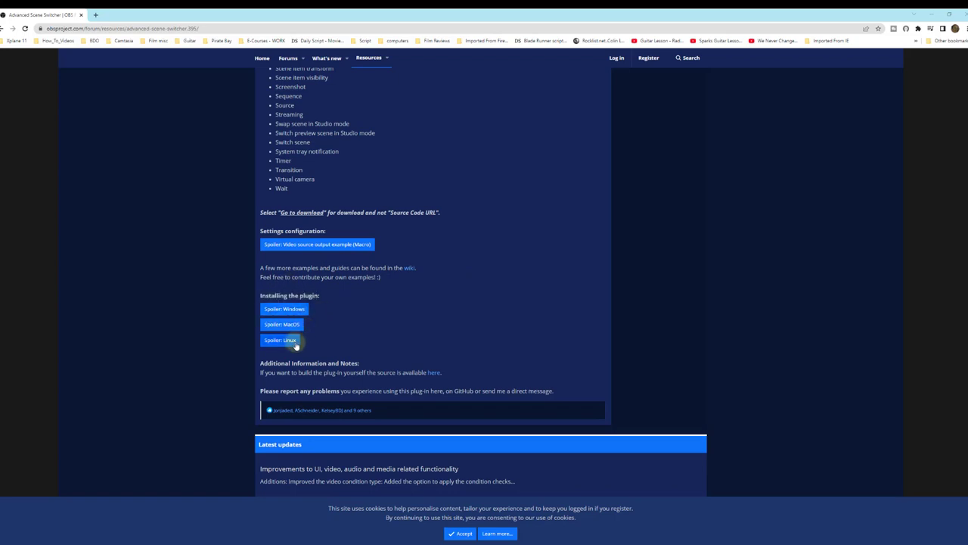
{"action": "scroll", "coordinate": [484, 253], "scroll_direction": "up", "scroll_amount": 2}
{"action": "scroll", "coordinate": [490, 246], "scroll_direction": "up", "scroll_amount": 6}
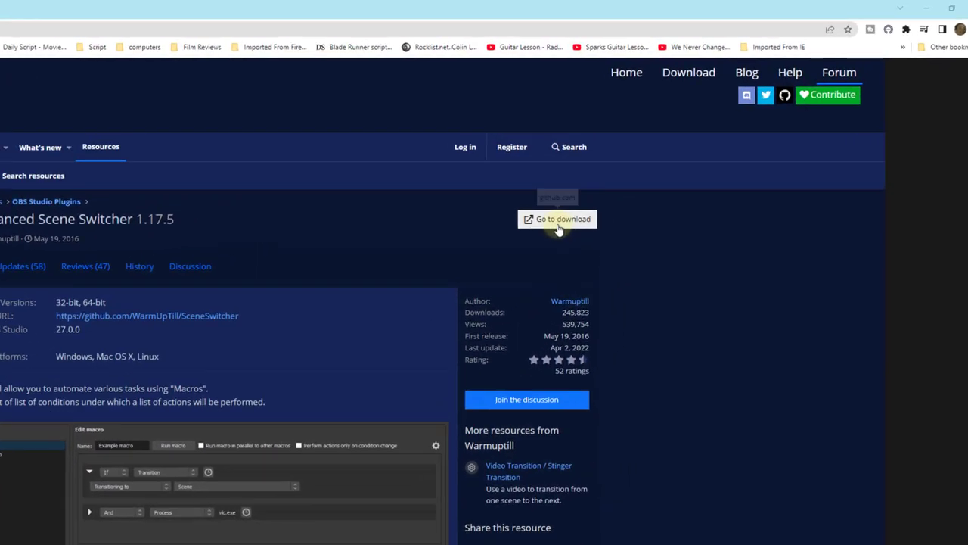
{"action": "left_click", "coordinate": [683, 152]}
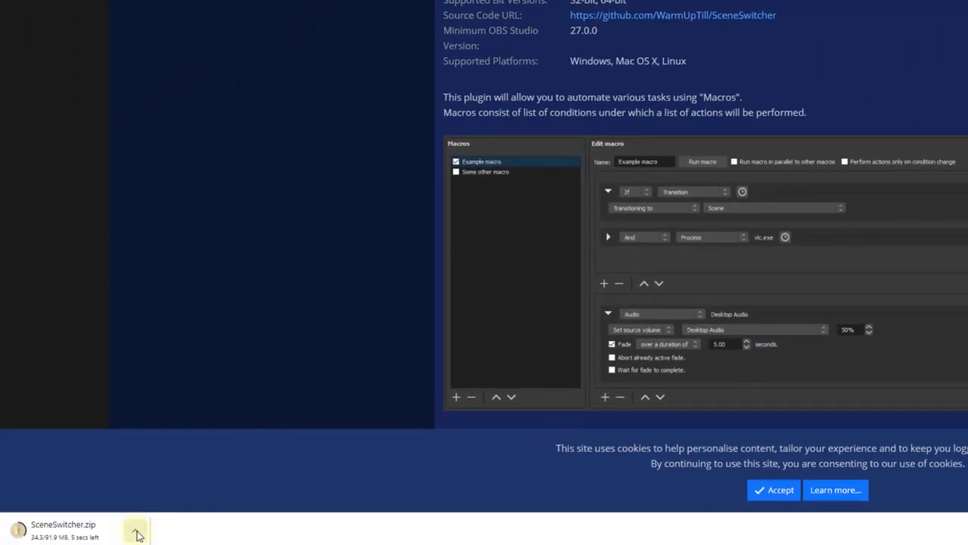
{"action": "left_click", "coordinate": [136, 535]}
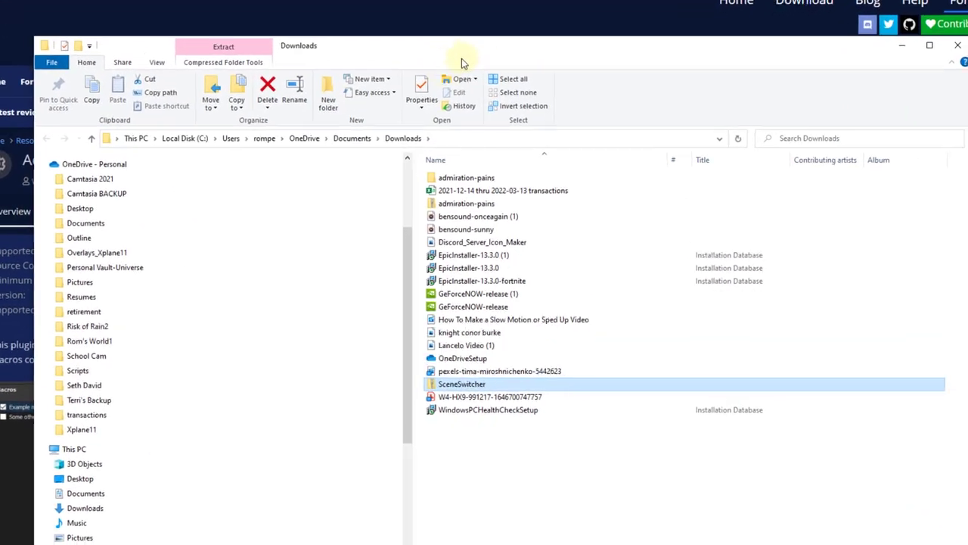
Open SceneSwitcher.zip from Downloads, enter its inner SceneSwitcher folder and select README.
{"action": "left_click_drag", "start_coordinate": [461, 59], "coordinate": [356, 99]}
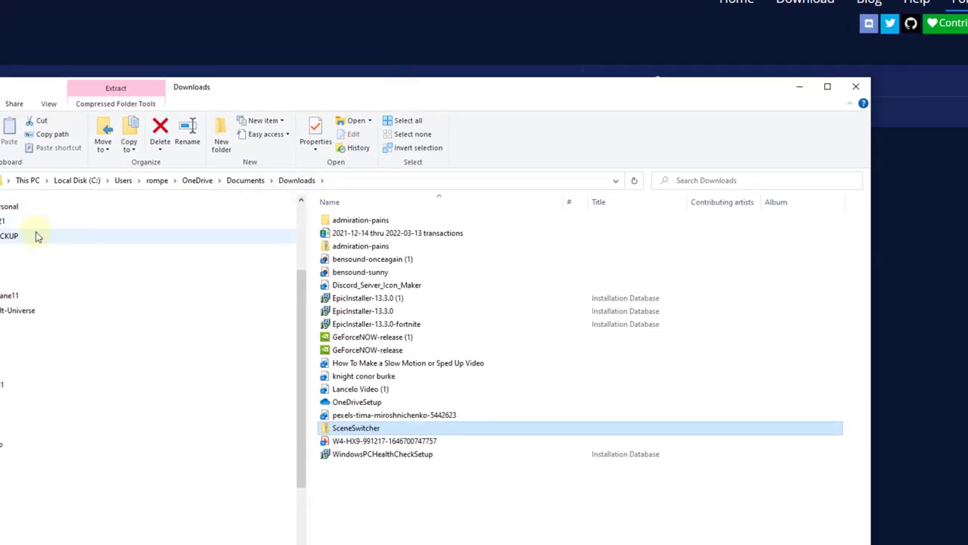
{"action": "key", "text": "F2"}
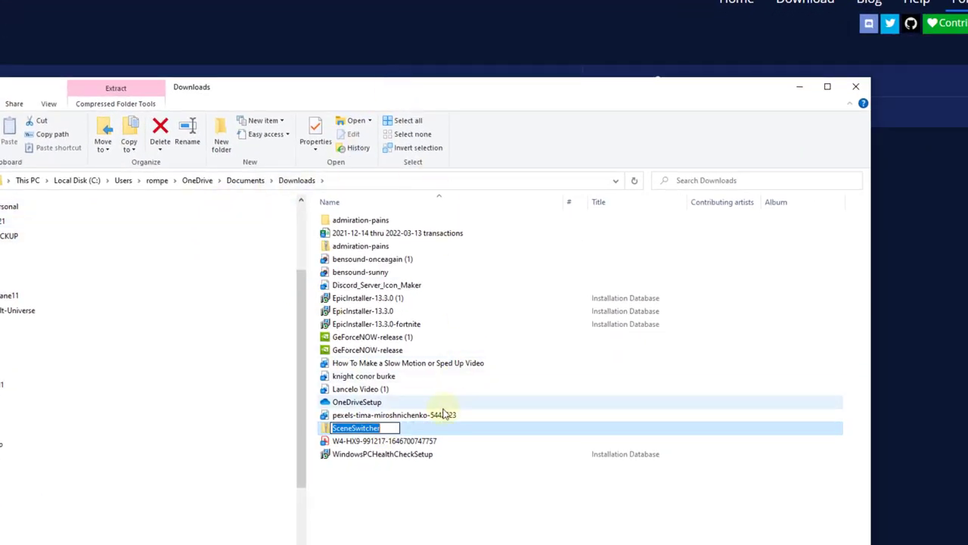
{"action": "double_click", "coordinate": [329, 428]}
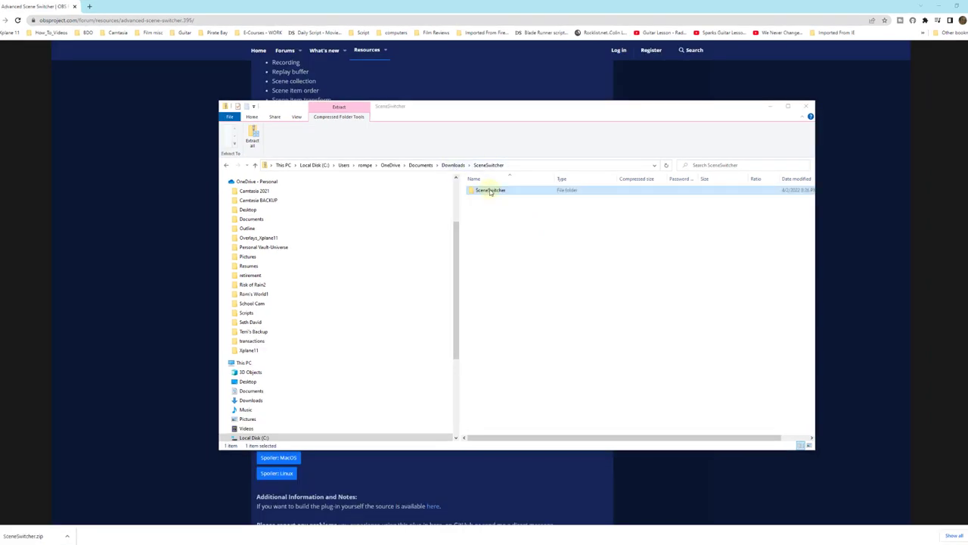
{"action": "left_click", "coordinate": [490, 192]}
{"action": "double_click", "coordinate": [491, 191]}
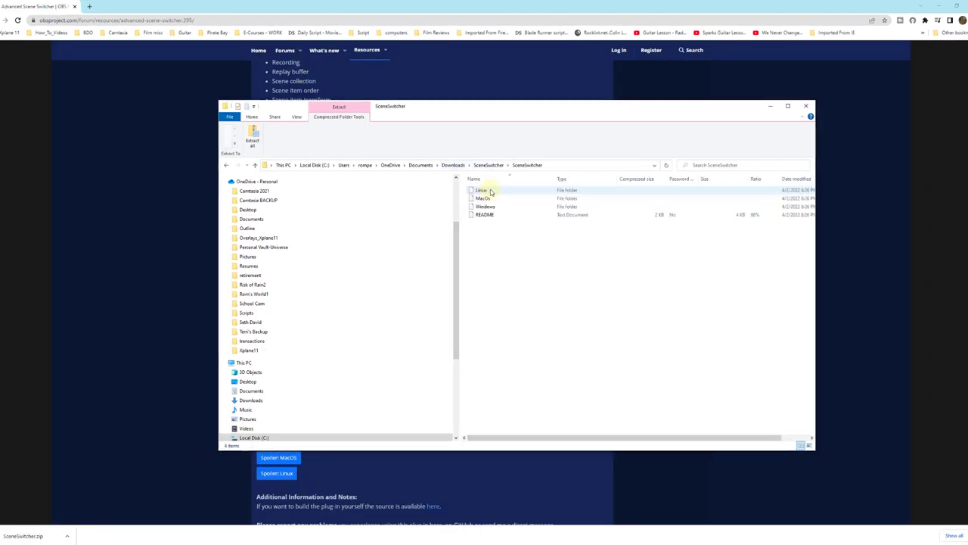
{"action": "left_click", "coordinate": [498, 218]}
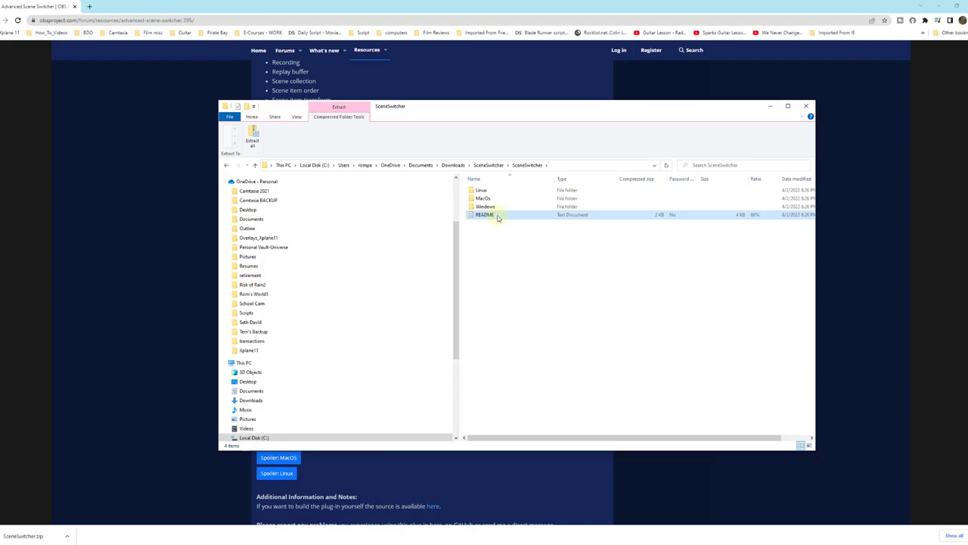
Read README in Notepad down to the Windows manual-install instructions.
{"action": "double_click", "coordinate": [498, 218]}
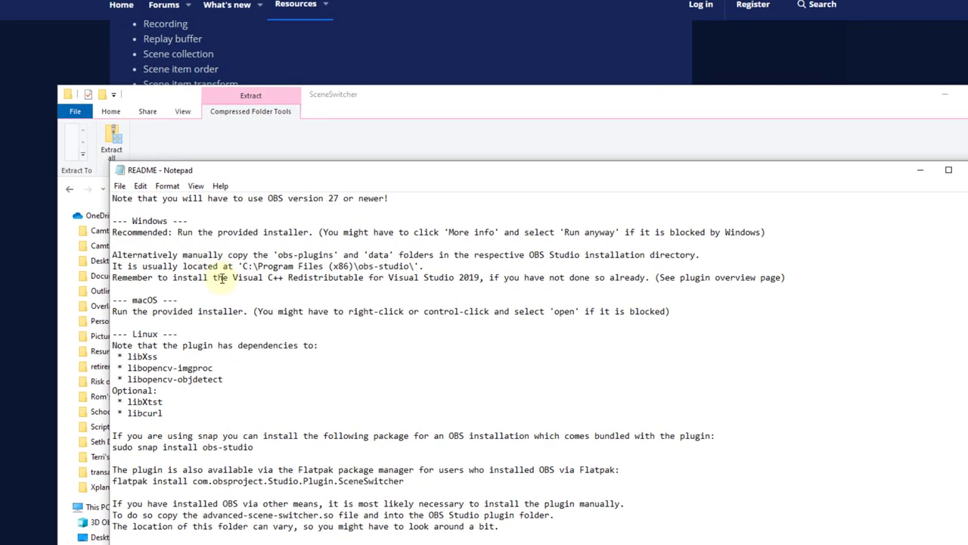
{"action": "scroll", "coordinate": [231, 366], "scroll_direction": "down", "scroll_amount": 9}
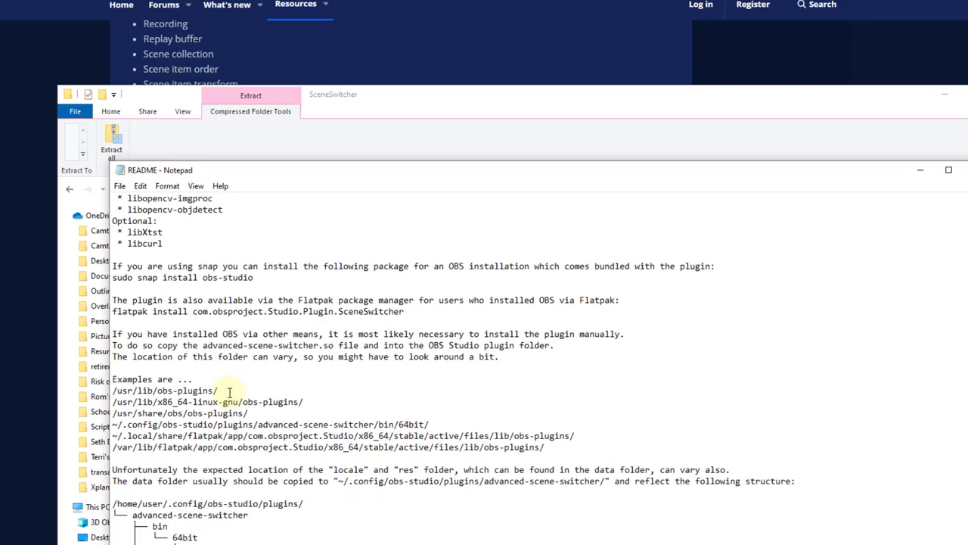
{"action": "scroll", "coordinate": [229, 392], "scroll_direction": "down", "scroll_amount": 5}
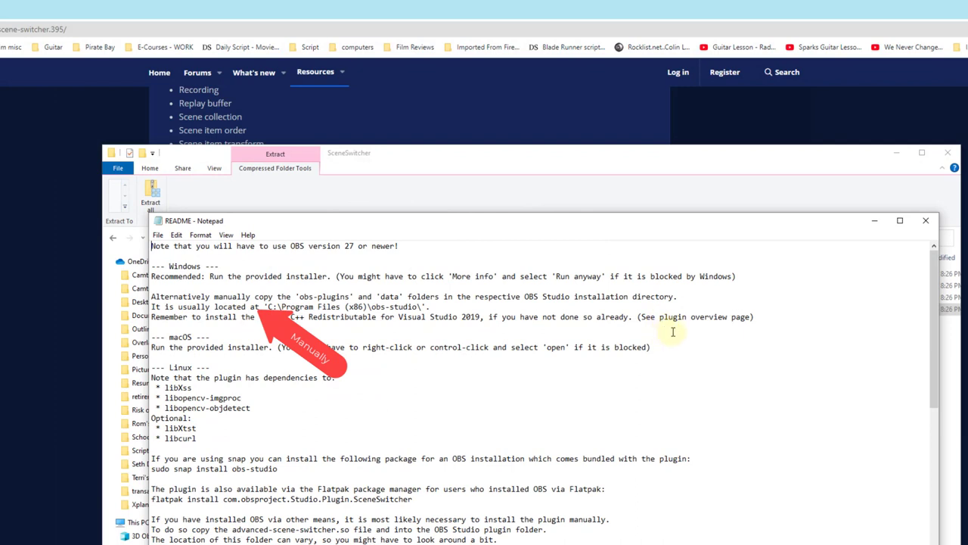
Minimize Notepad and launch AdvancedSceneSwitcherSetup from the zip's Windows folder.
{"action": "left_click", "coordinate": [872, 224]}
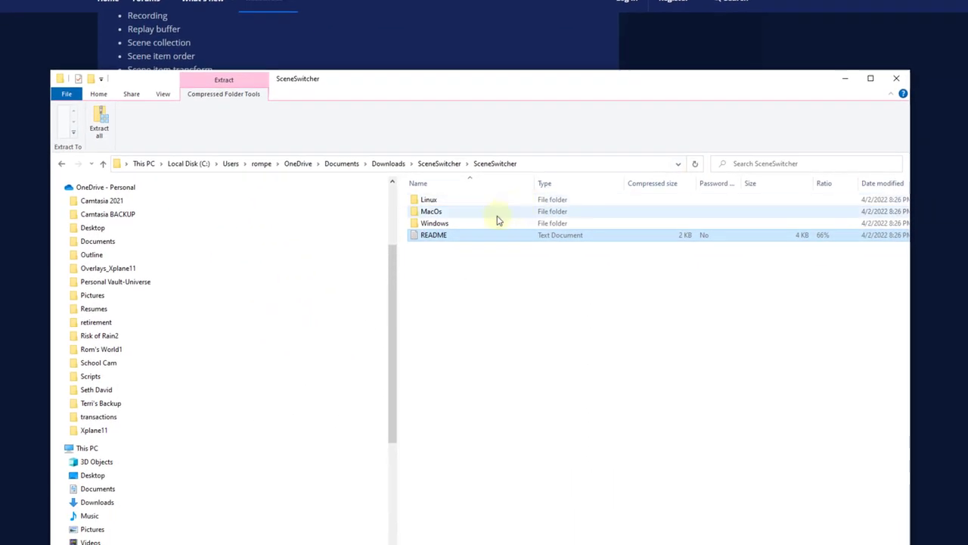
{"action": "left_click", "coordinate": [487, 224]}
{"action": "double_click", "coordinate": [433, 226]}
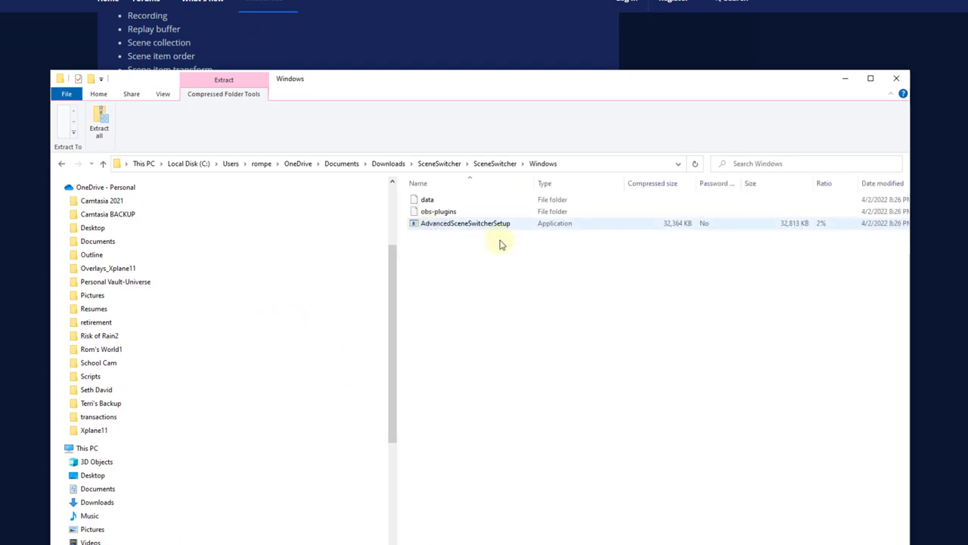
{"action": "left_click", "coordinate": [474, 229]}
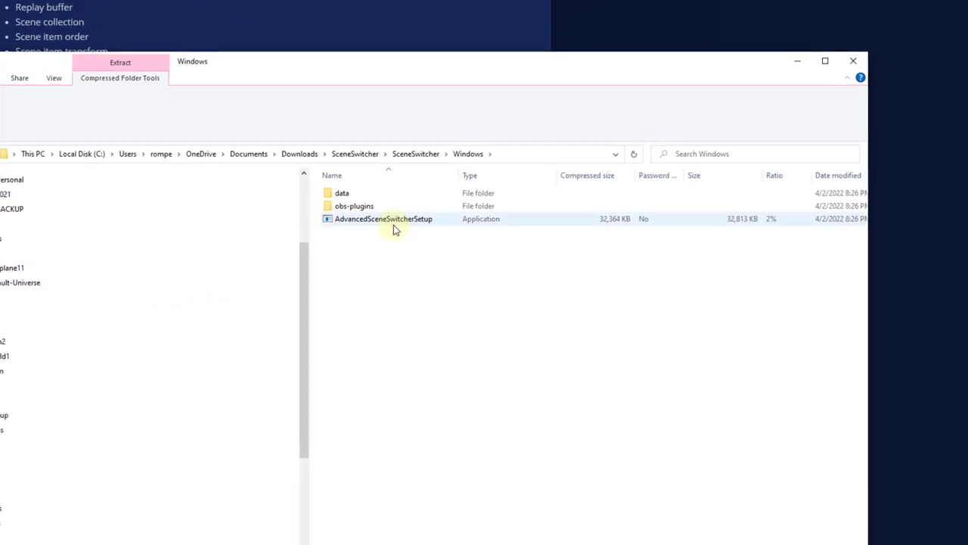
{"action": "left_click", "coordinate": [392, 225]}
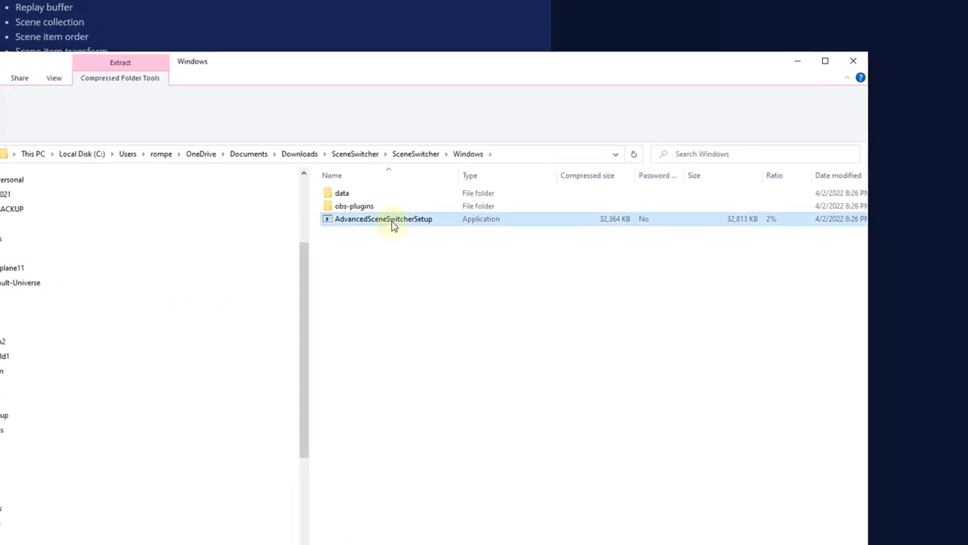
{"action": "double_click", "coordinate": [392, 225]}
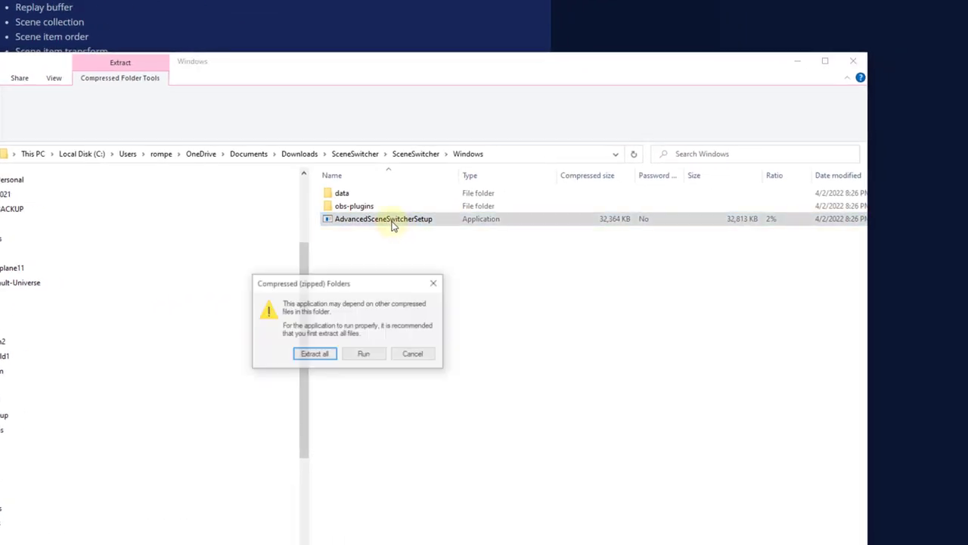
Extract all files into the SceneSwitcher folder and open the extracted Windows folder.
{"action": "left_click", "coordinate": [315, 354]}
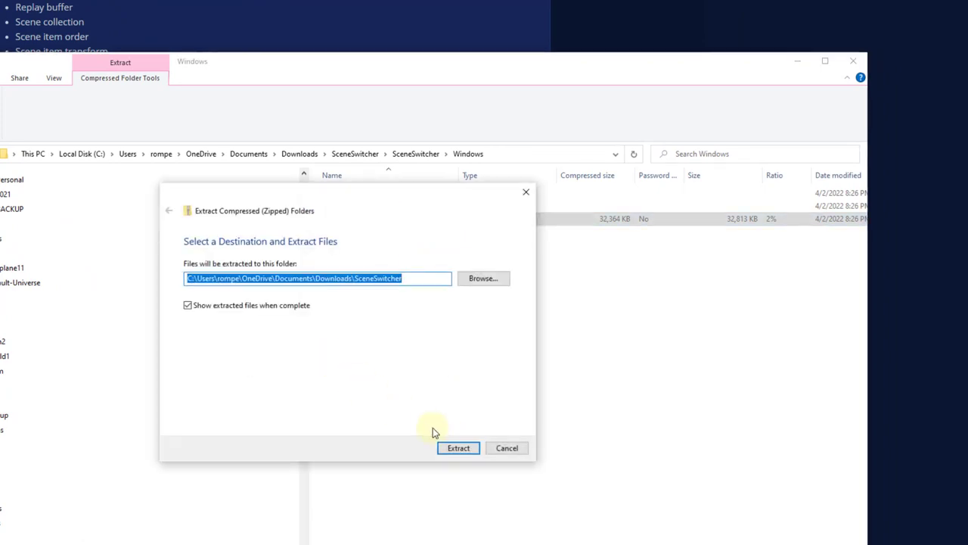
{"action": "left_click", "coordinate": [457, 448]}
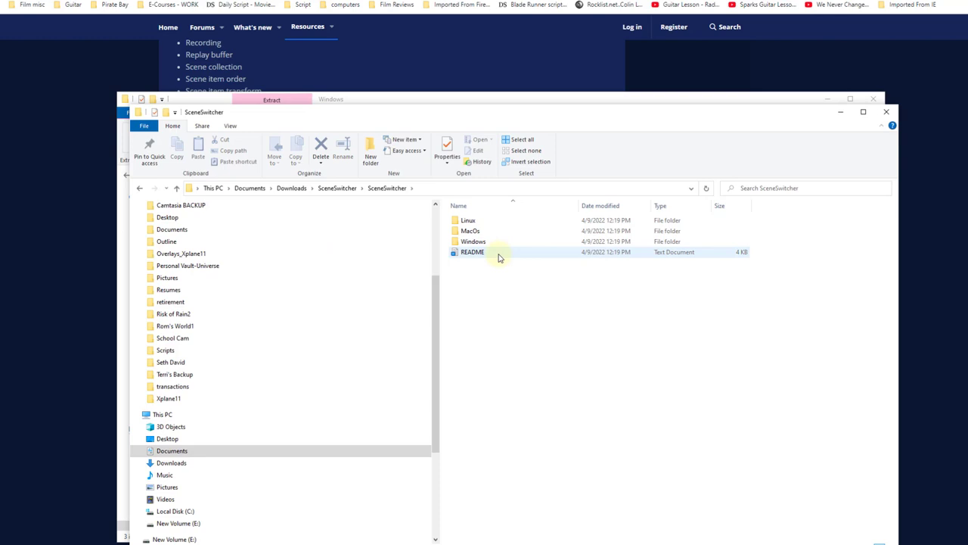
{"action": "left_click", "coordinate": [494, 243]}
{"action": "double_click", "coordinate": [494, 242]}
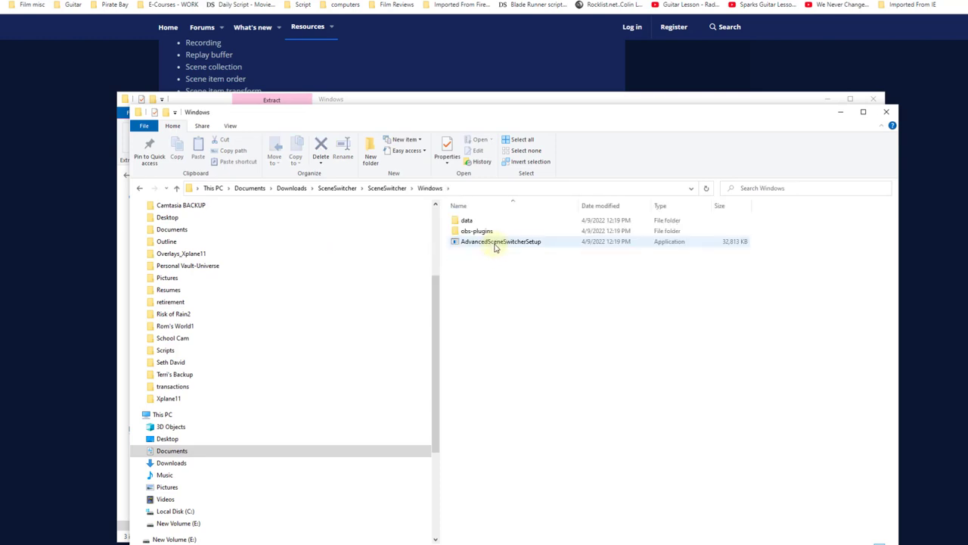
Run the AdvancedSceneSwitcherSetup installer, allowing it past the unrecognized-app warning.
{"action": "double_click", "coordinate": [496, 243]}
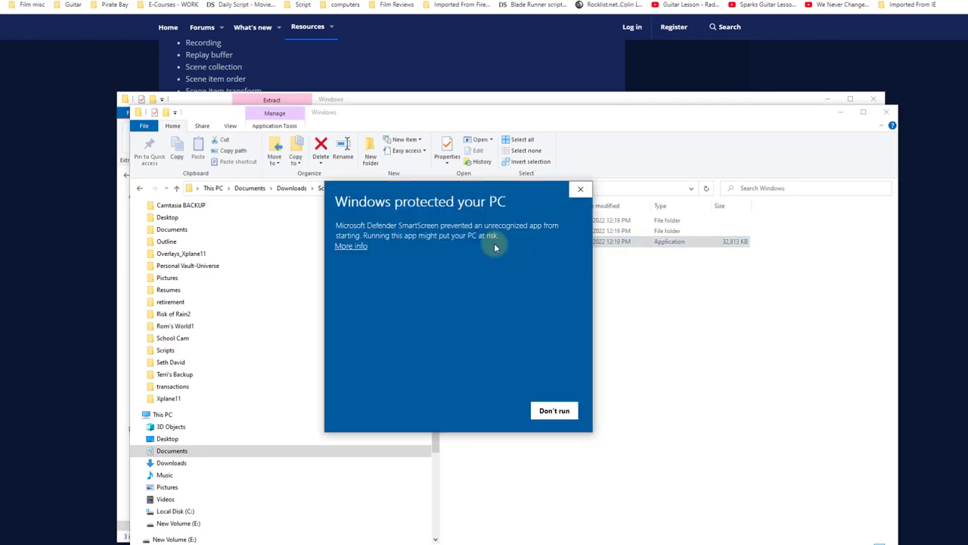
{"action": "left_click", "coordinate": [350, 246]}
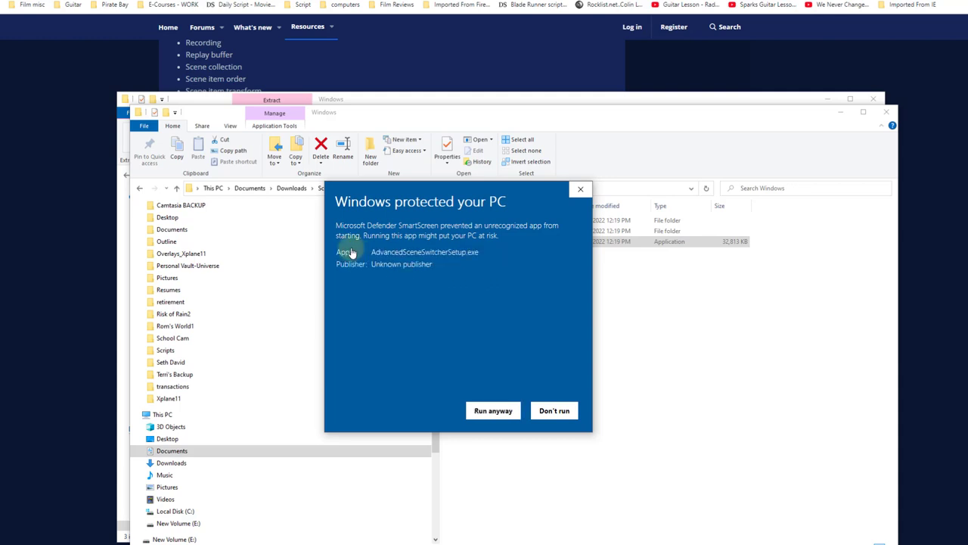
{"action": "left_click", "coordinate": [488, 411]}
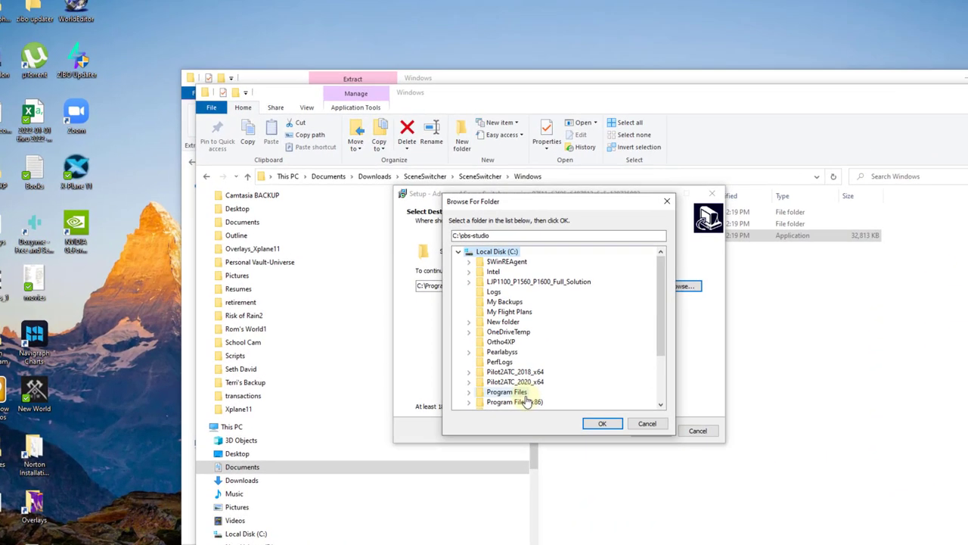
Install into the obs-studio folder under Program Files with the default Start Menu folder, and finish.
{"action": "double_click", "coordinate": [447, 326]}
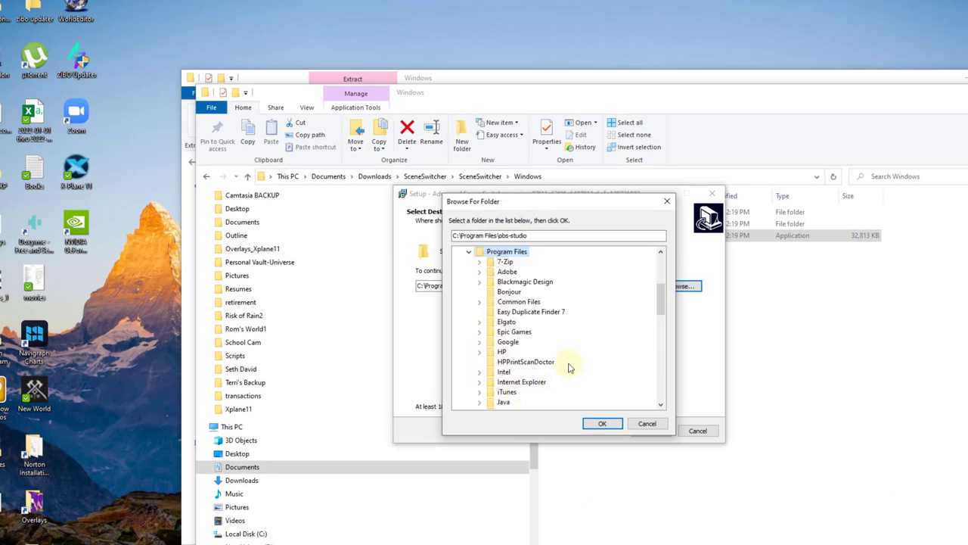
{"action": "scroll", "coordinate": [570, 368], "scroll_direction": "down", "scroll_amount": 5}
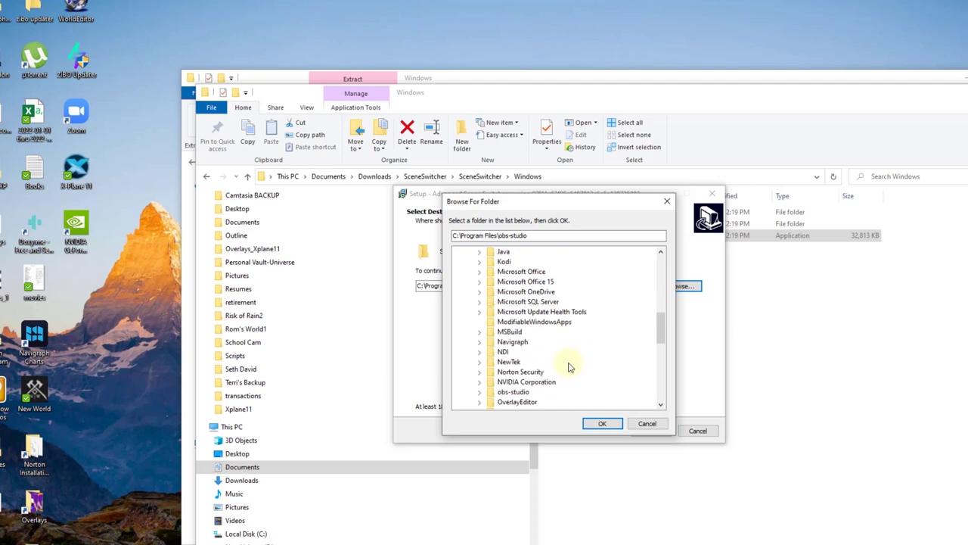
{"action": "left_click", "coordinate": [602, 425]}
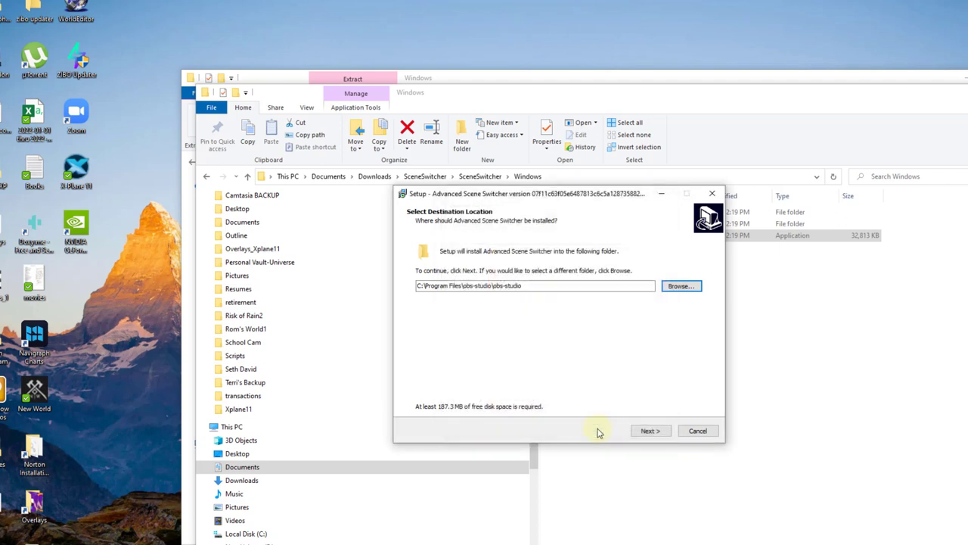
{"action": "left_click", "coordinate": [651, 431]}
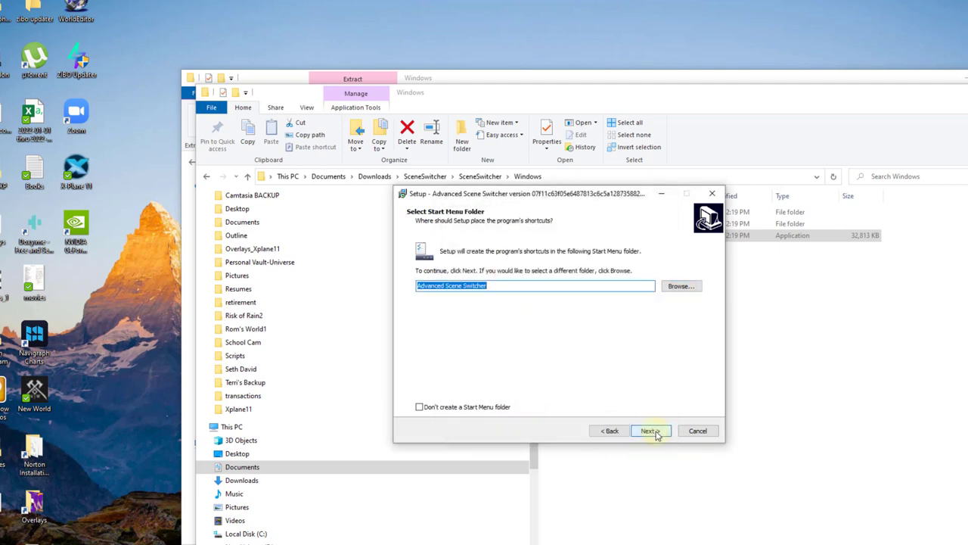
{"action": "left_click", "coordinate": [652, 430]}
{"action": "left_click", "coordinate": [655, 433]}
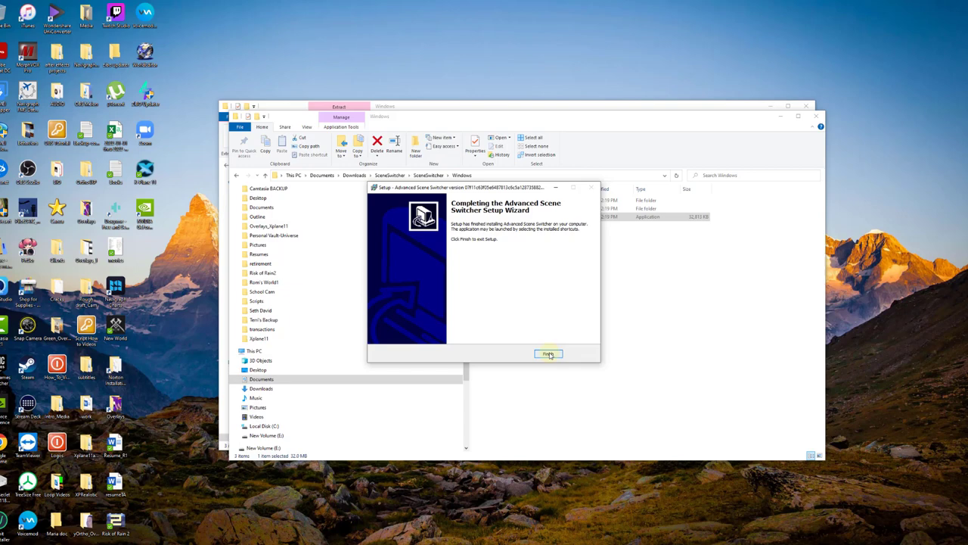
{"action": "left_click", "coordinate": [549, 355]}
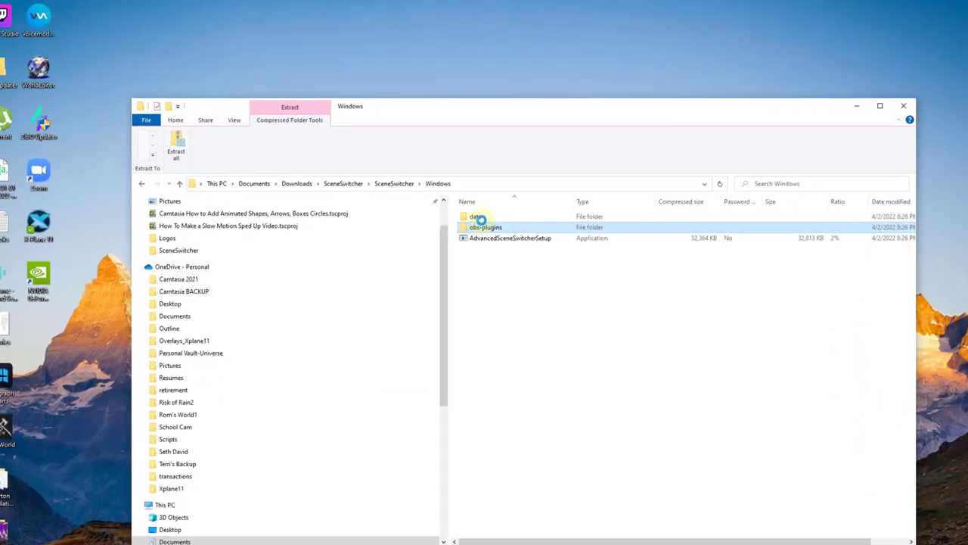
Paste the data and obs-plugins folders into C:\Program Files\obs-studio, granting admin permission.
{"action": "left_click", "coordinate": [478, 165], "text": "ctrl"}
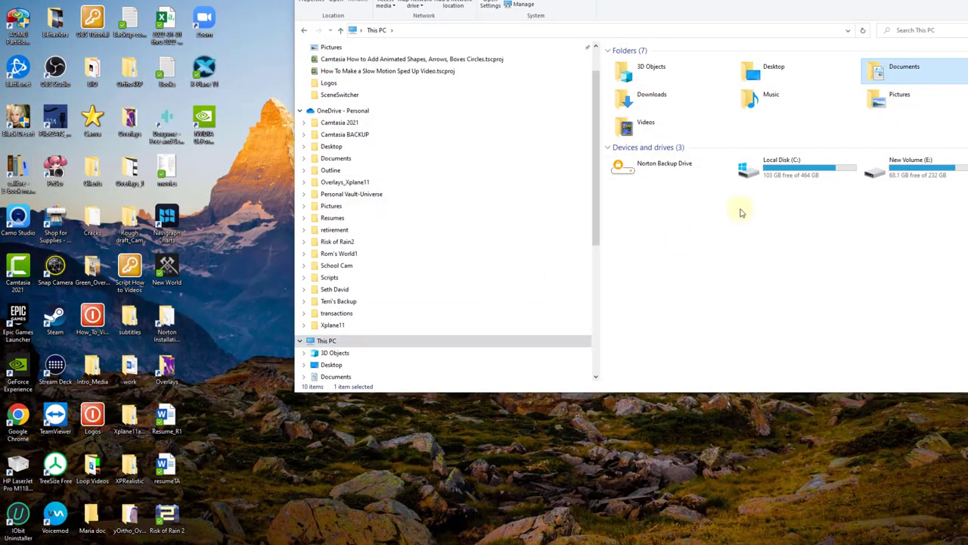
{"action": "double_click", "coordinate": [739, 182]}
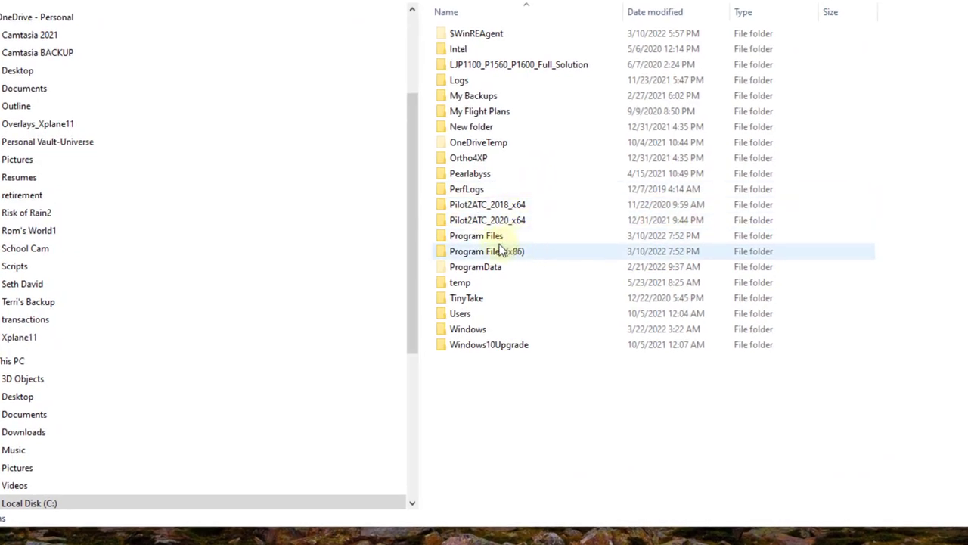
{"action": "left_click", "coordinate": [578, 243]}
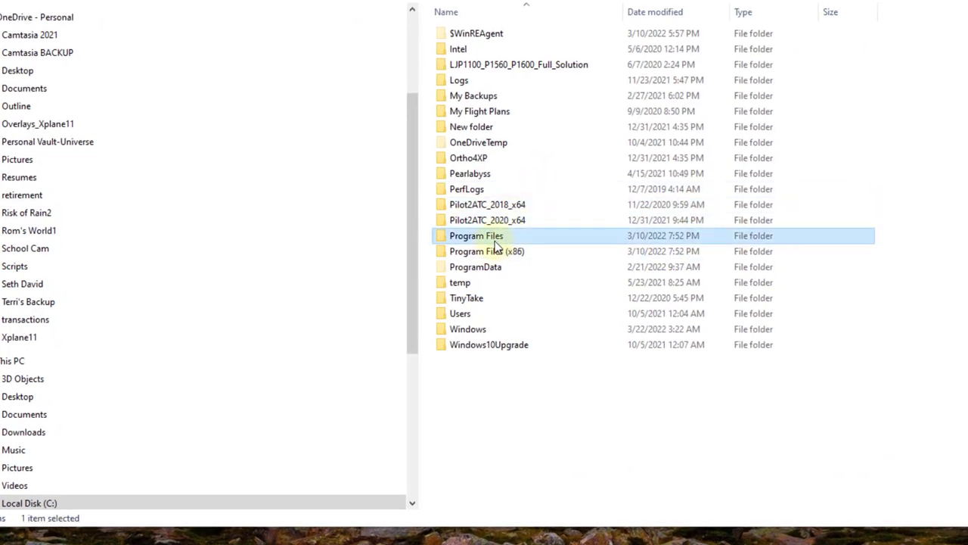
{"action": "double_click", "coordinate": [497, 241]}
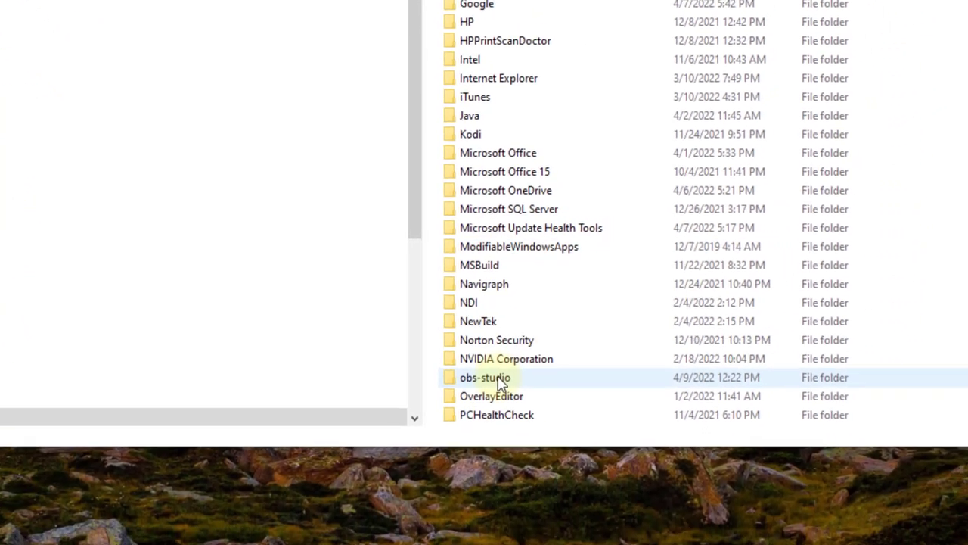
{"action": "double_click", "coordinate": [485, 421]}
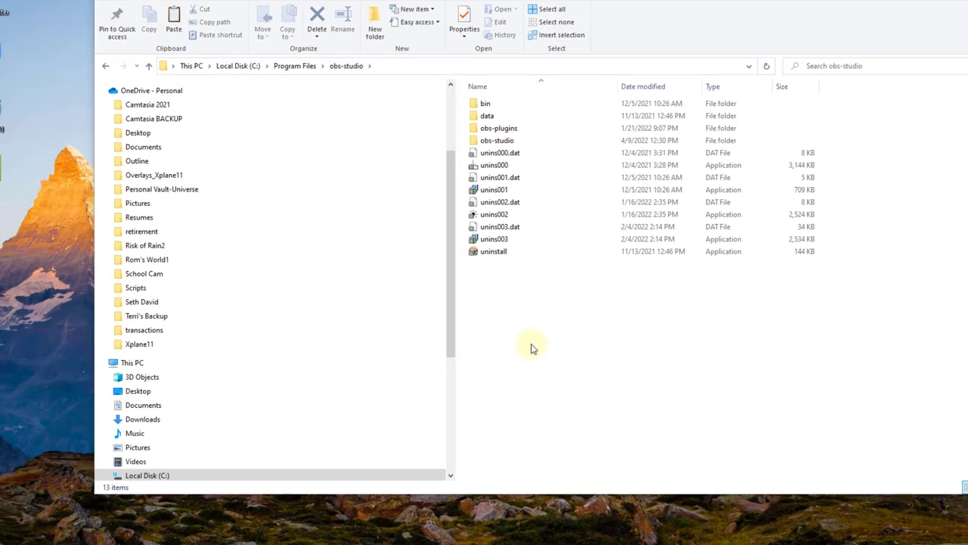
{"action": "right_click", "coordinate": [530, 345]}
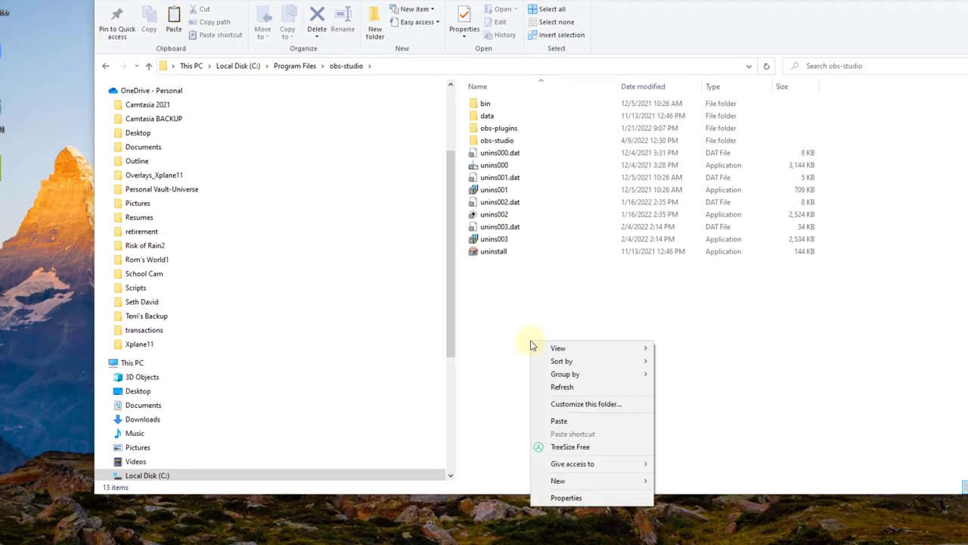
{"action": "left_click", "coordinate": [566, 421]}
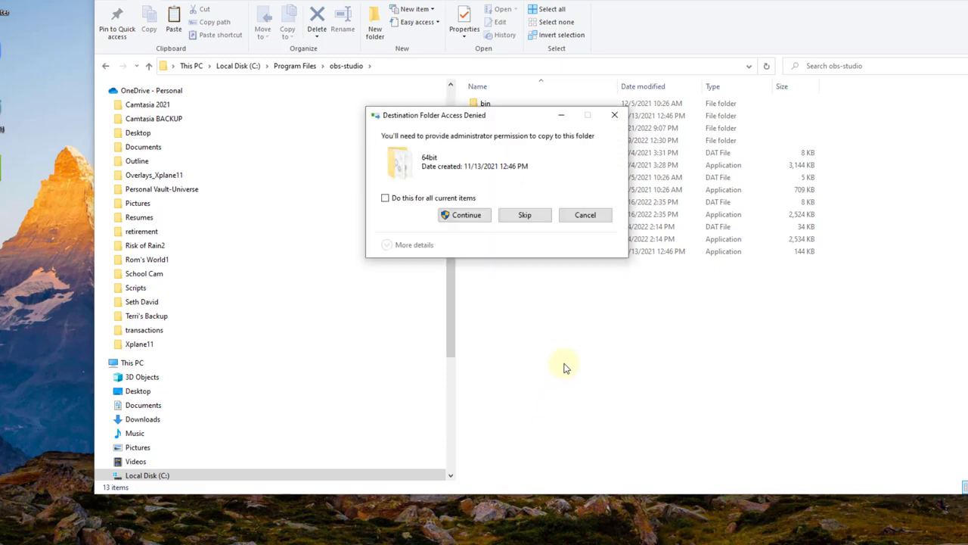
{"action": "left_click", "coordinate": [467, 216]}
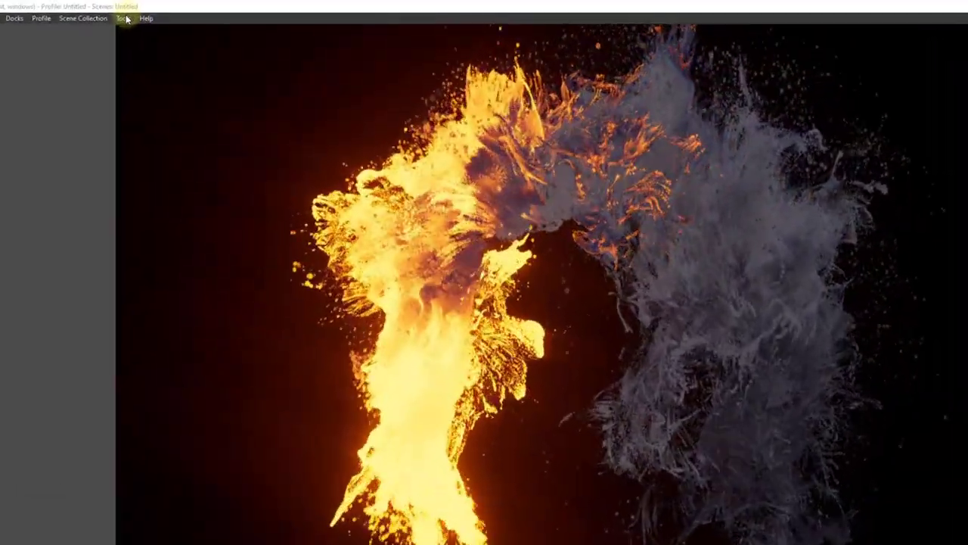
Choose Tools > Advanced Scene Switcher in OBS Studio.
{"action": "left_click", "coordinate": [131, 13]}
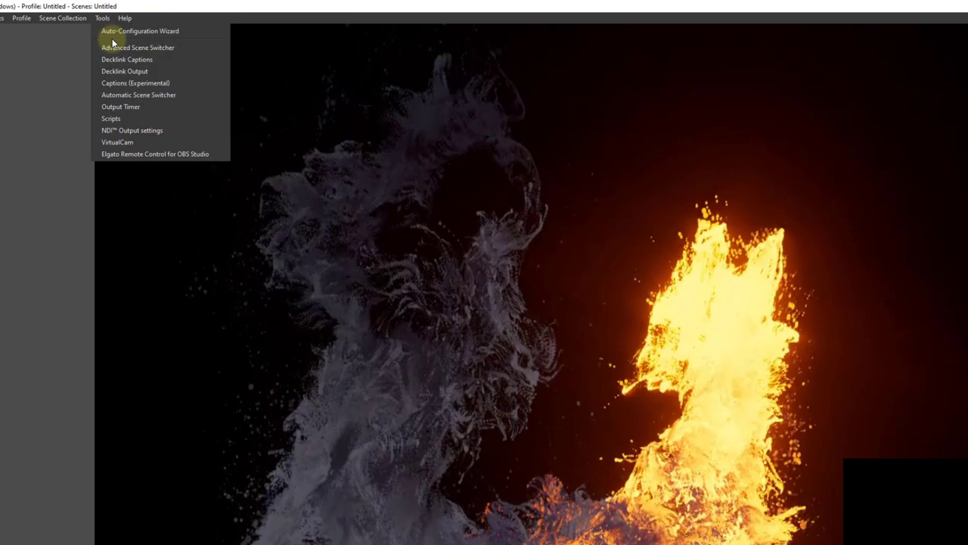
{"action": "left_click", "coordinate": [119, 48]}
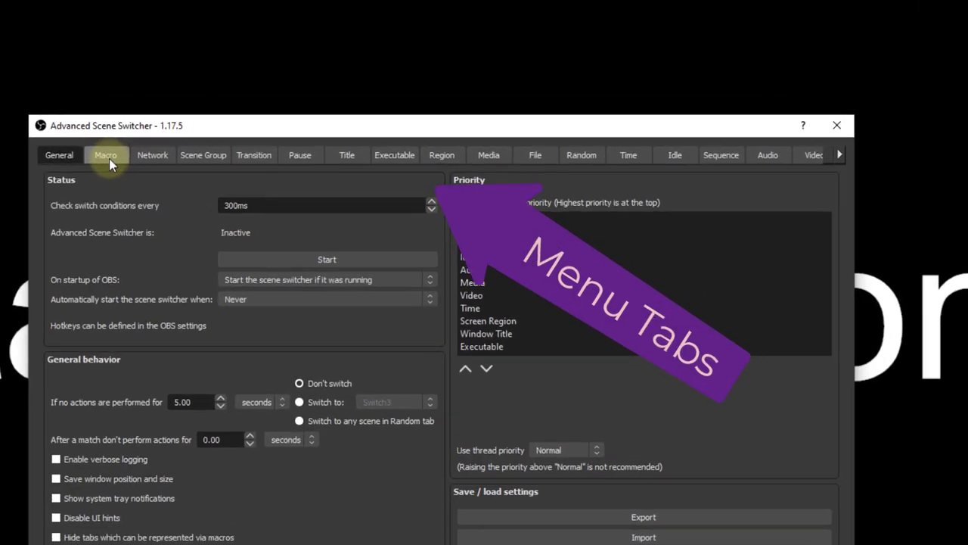
Browse every switcher tab from Macro to Audio, ending on Sequence (Countdown→Switch2 after 5.00 s).
{"action": "left_click", "coordinate": [106, 159]}
{"action": "left_click", "coordinate": [145, 158]}
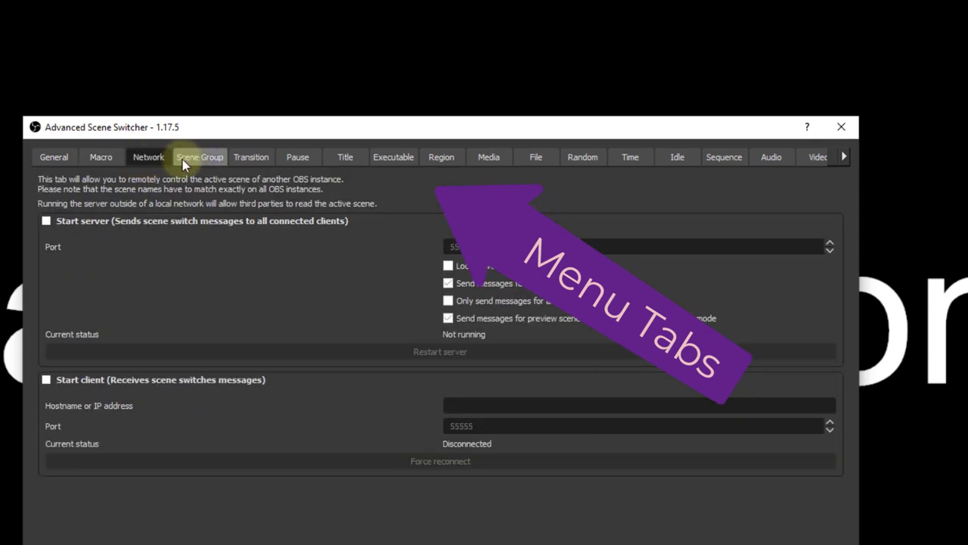
{"action": "left_click", "coordinate": [191, 160]}
{"action": "left_click", "coordinate": [247, 160]}
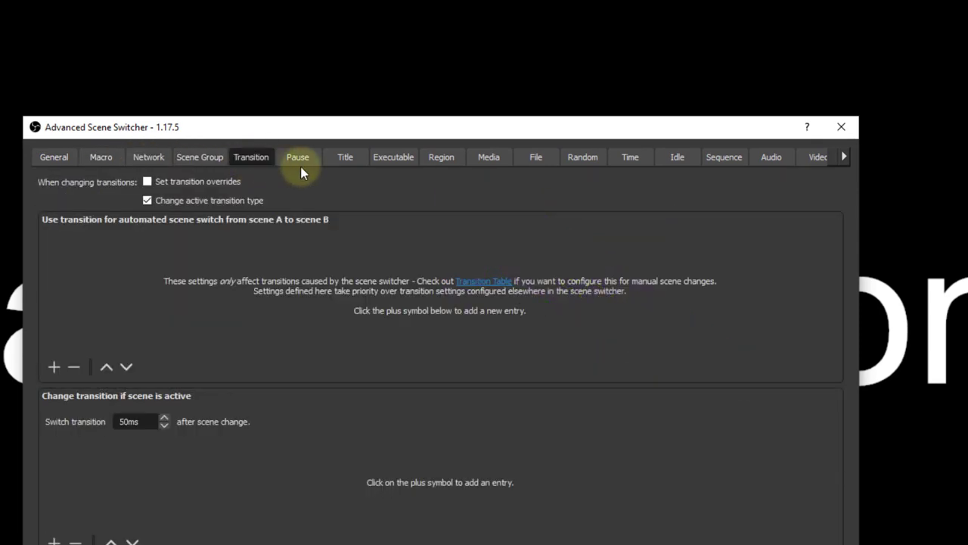
{"action": "left_click", "coordinate": [346, 159]}
{"action": "left_click", "coordinate": [395, 159]}
{"action": "left_click", "coordinate": [441, 157]}
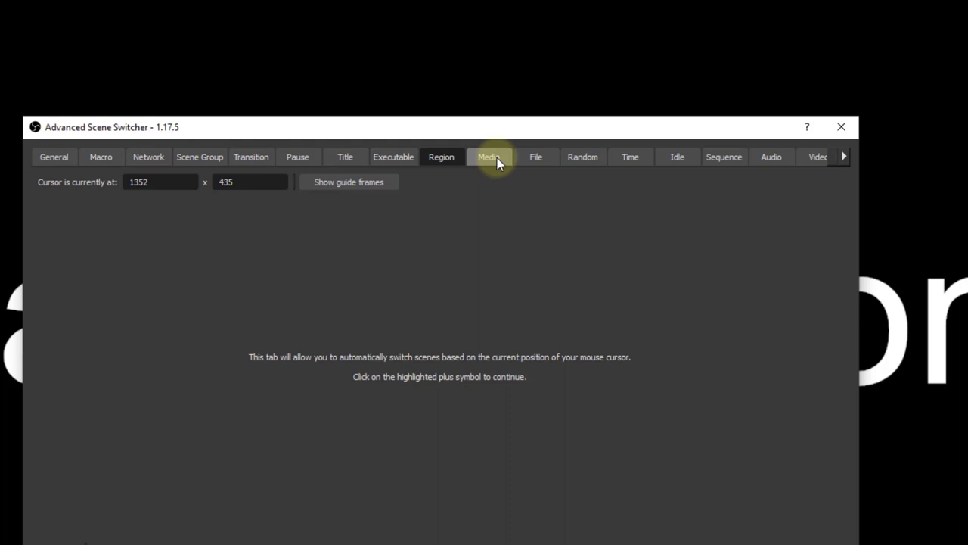
{"action": "left_click", "coordinate": [498, 157]}
{"action": "left_click", "coordinate": [526, 158]}
{"action": "left_click", "coordinate": [583, 158]}
{"action": "left_click", "coordinate": [624, 158]}
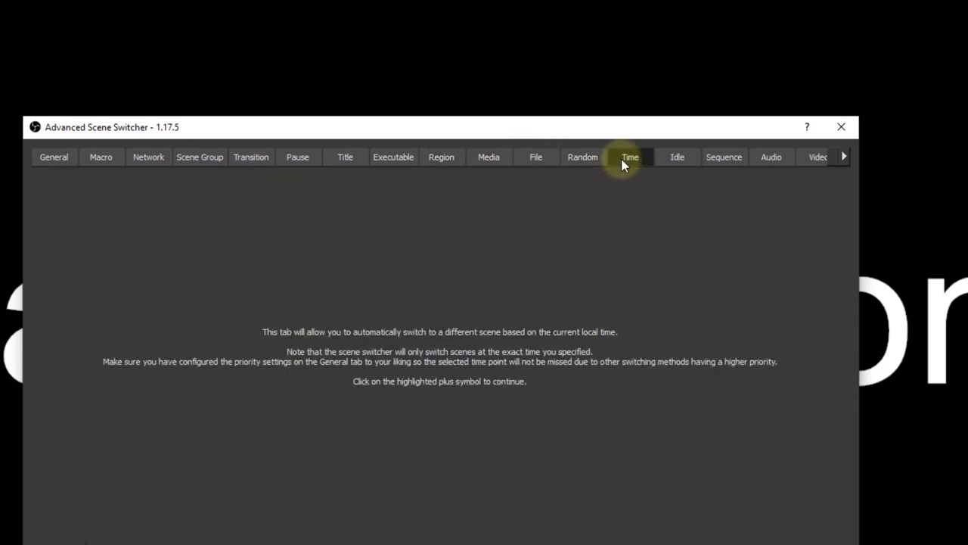
{"action": "left_click", "coordinate": [717, 159]}
{"action": "left_click", "coordinate": [781, 159]}
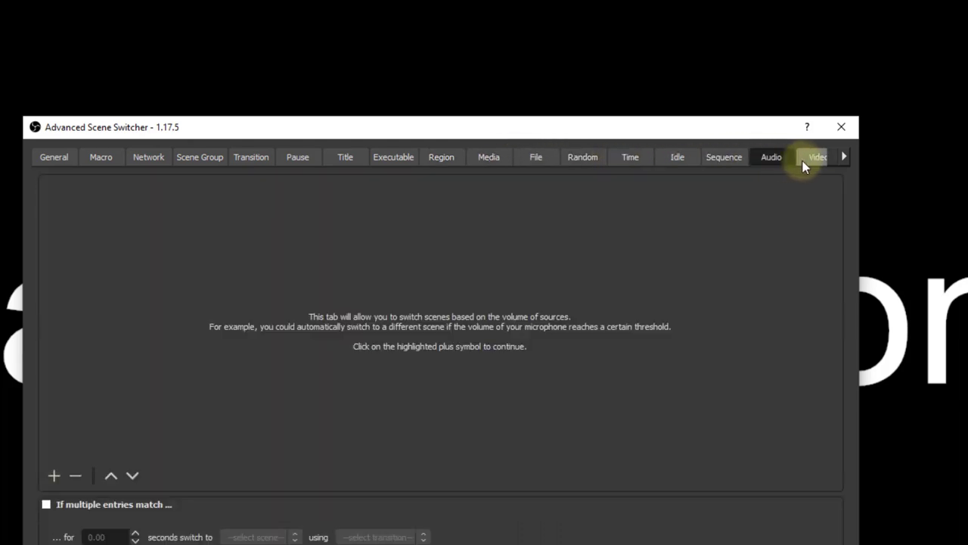
{"action": "left_click", "coordinate": [724, 157]}
{"action": "left_click", "coordinate": [123, 199]}
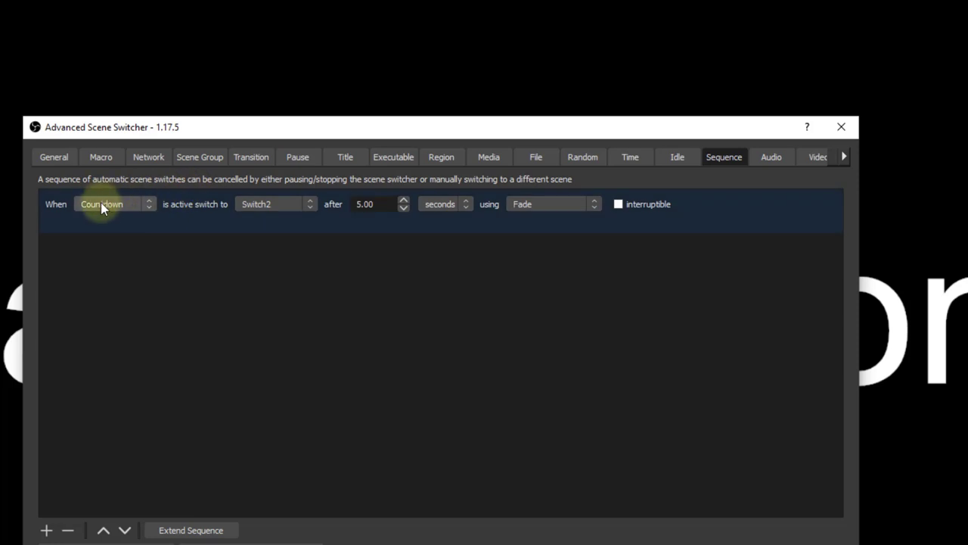
{"action": "left_click", "coordinate": [100, 205]}
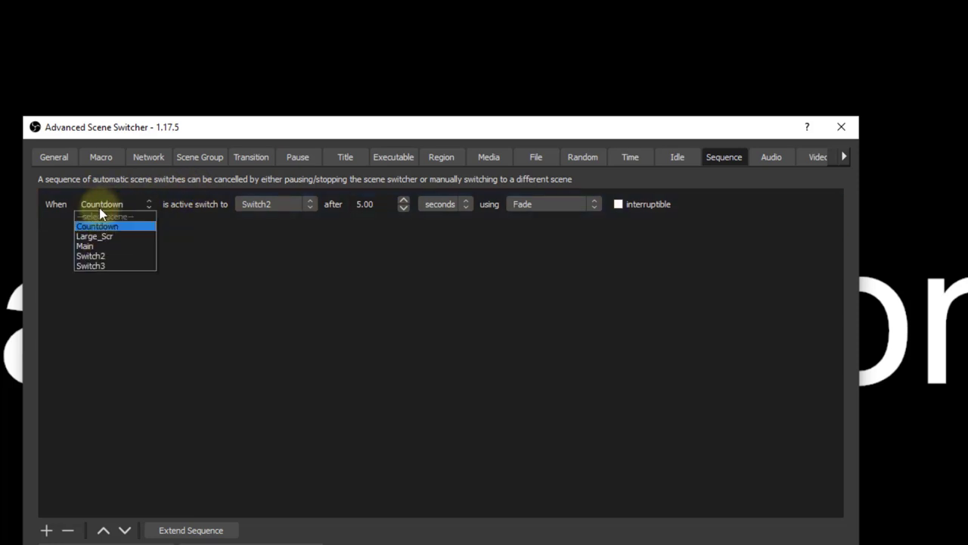
{"action": "left_click", "coordinate": [103, 228]}
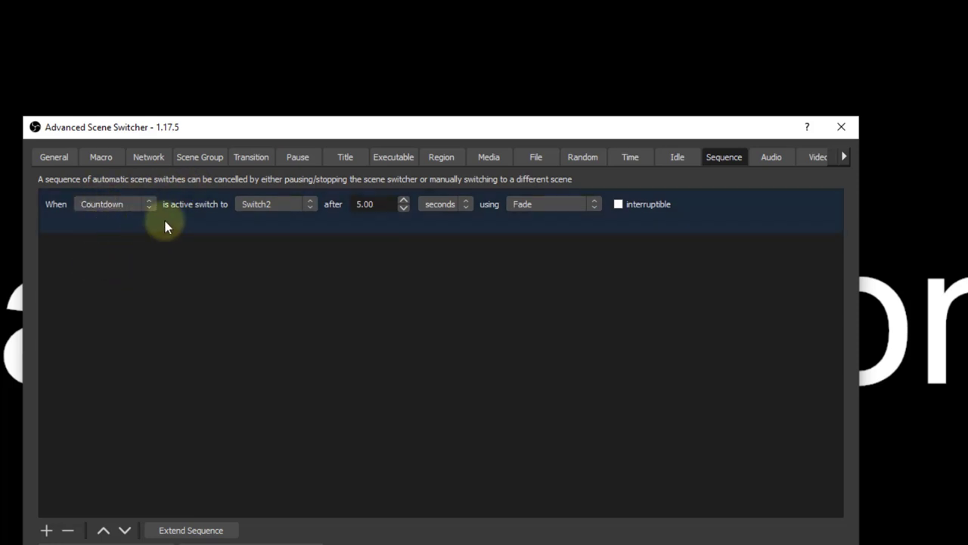
{"action": "left_click", "coordinate": [261, 202]}
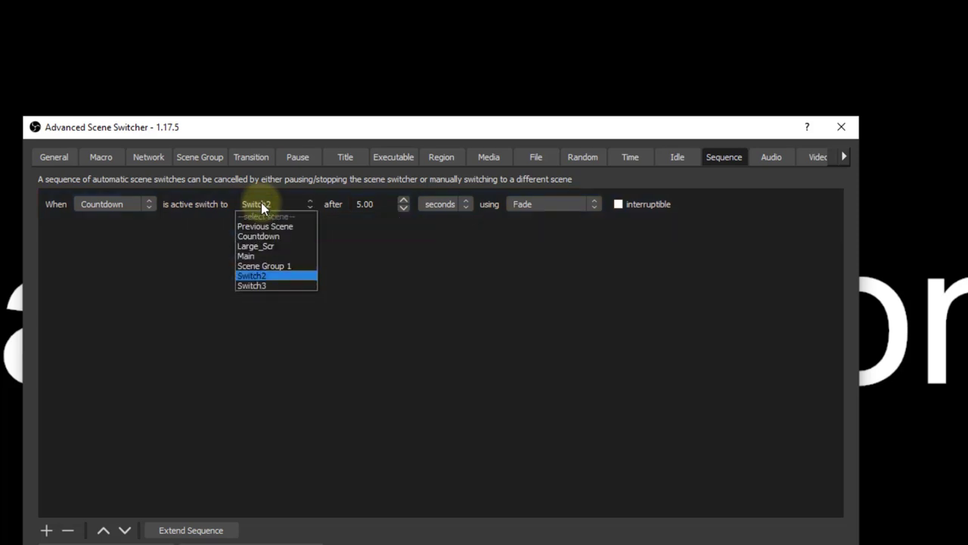
{"action": "left_click", "coordinate": [253, 273]}
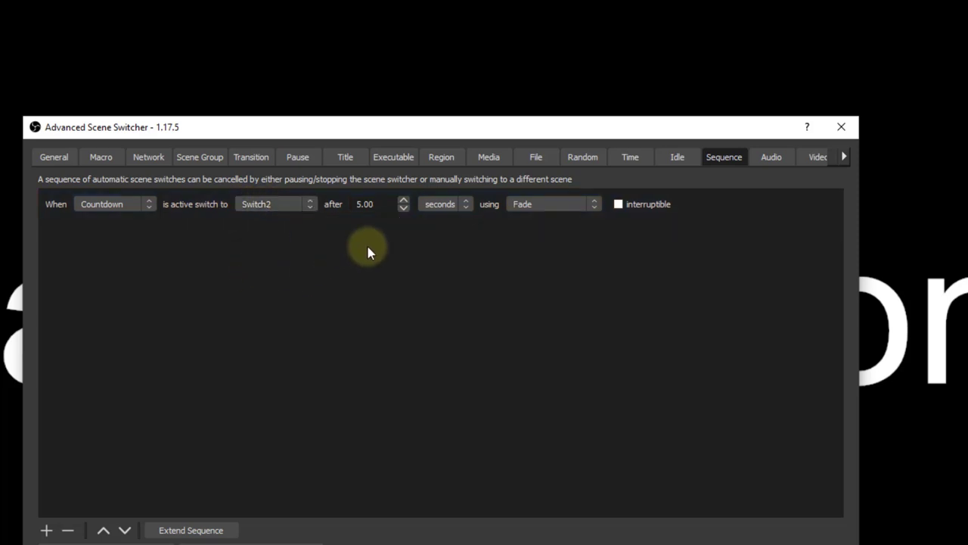
{"action": "left_click", "coordinate": [377, 208]}
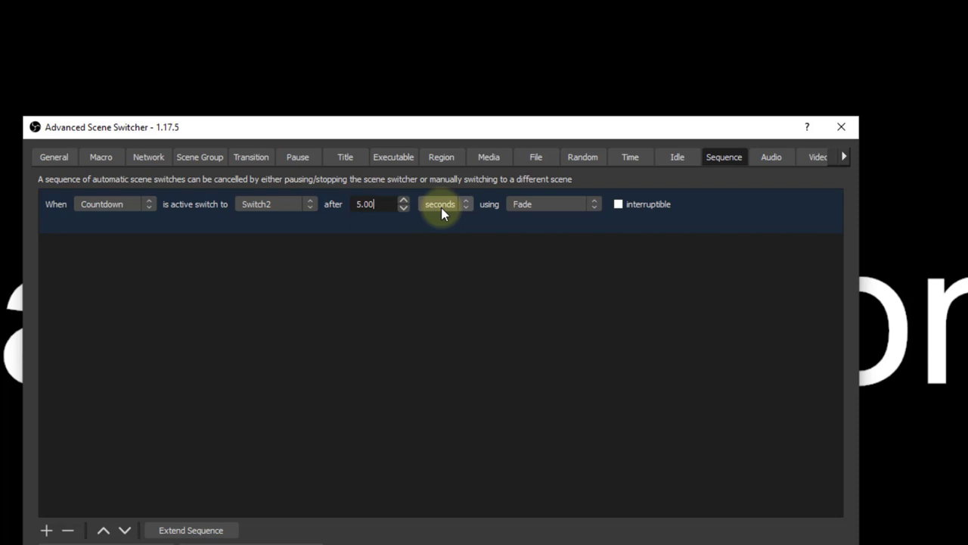
{"action": "left_click", "coordinate": [544, 208]}
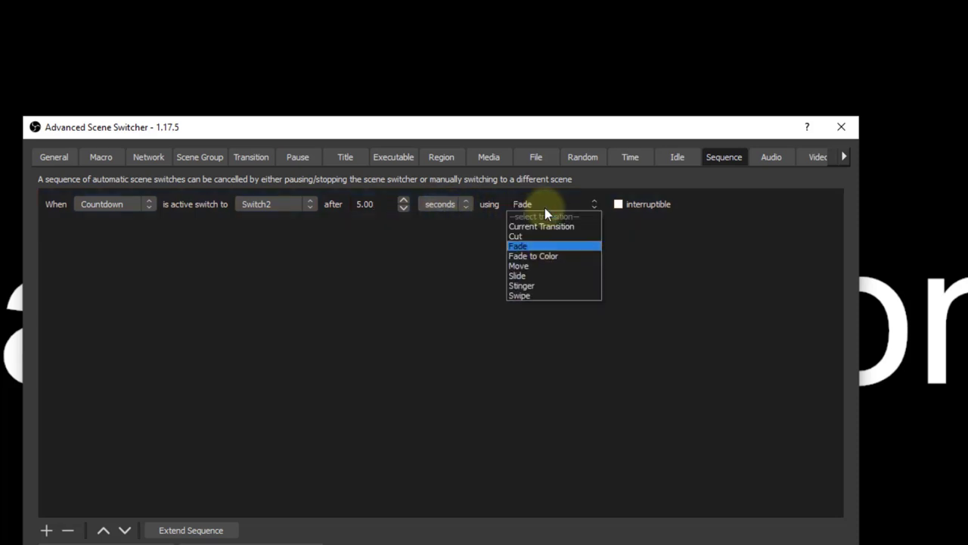
{"action": "left_click", "coordinate": [529, 250]}
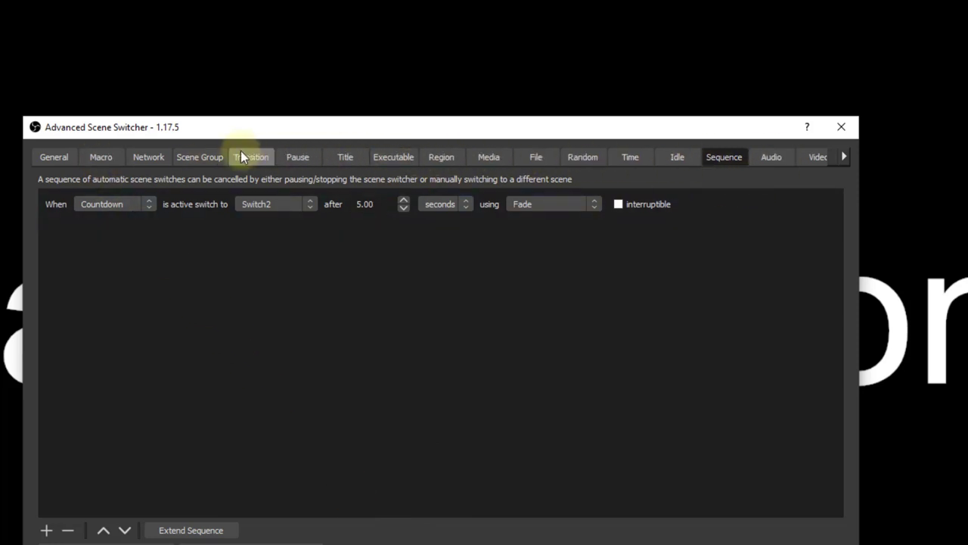
Start the Stream Timer countdown and the scene switcher, then close the switcher window.
{"action": "left_click", "coordinate": [53, 155]}
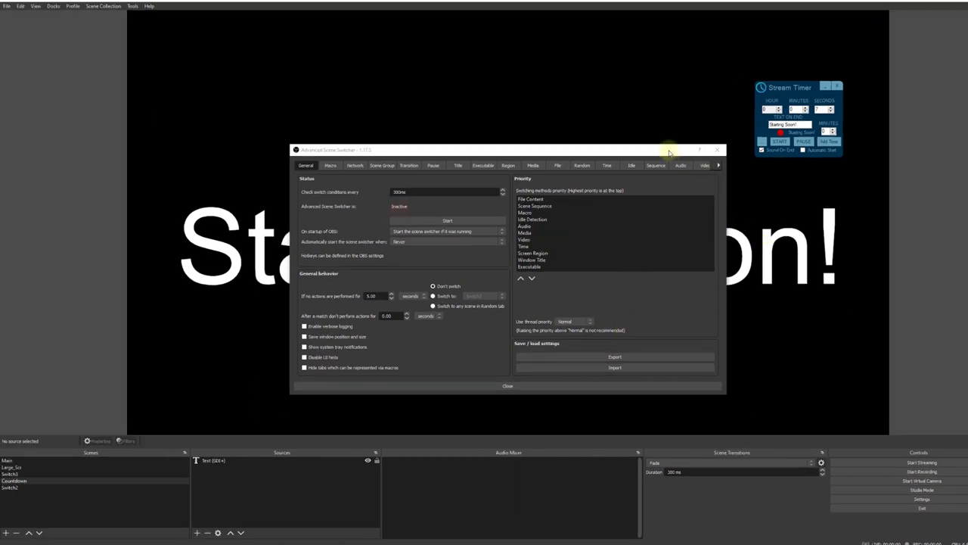
{"action": "left_click_drag", "start_coordinate": [669, 154], "coordinate": [878, 342]}
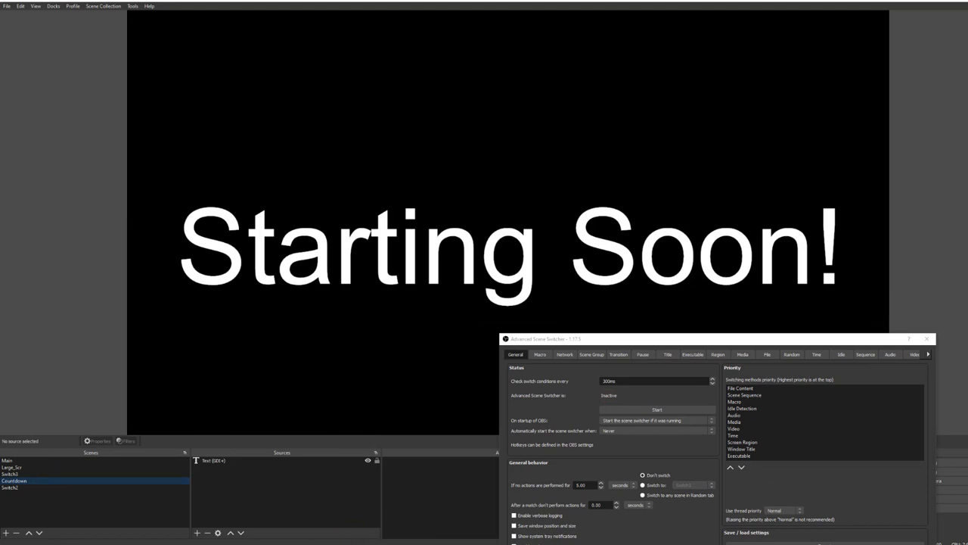
{"action": "left_click", "coordinate": [321, 544]}
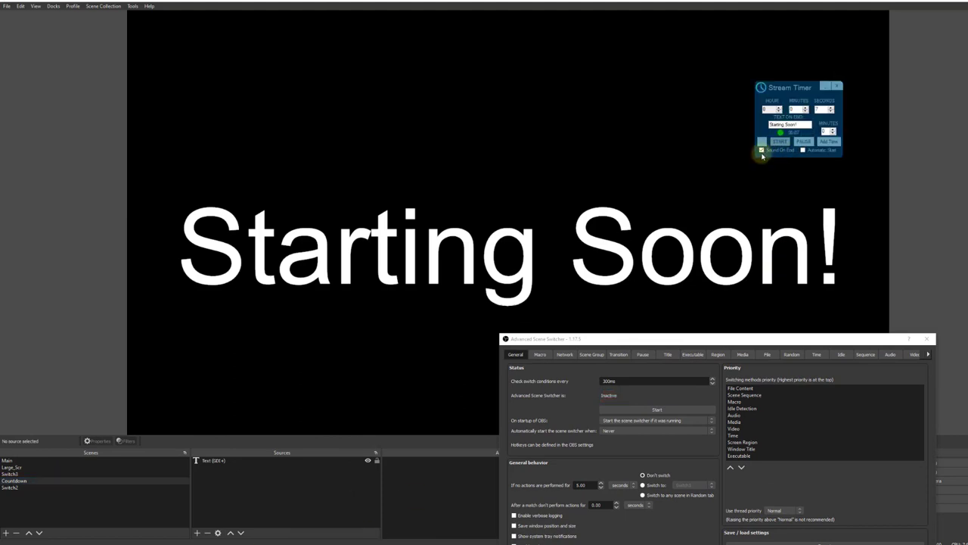
{"action": "left_click", "coordinate": [658, 295]}
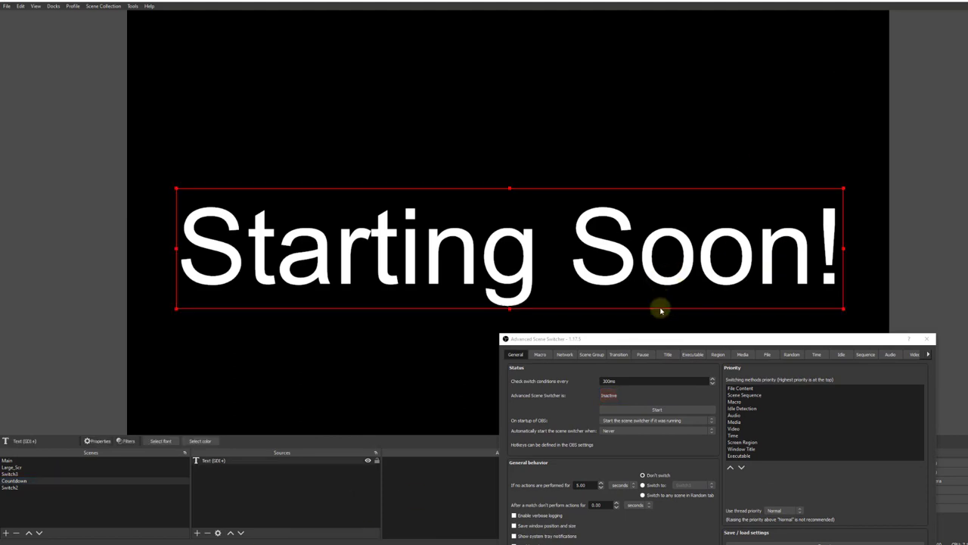
{"action": "left_click", "coordinate": [664, 413]}
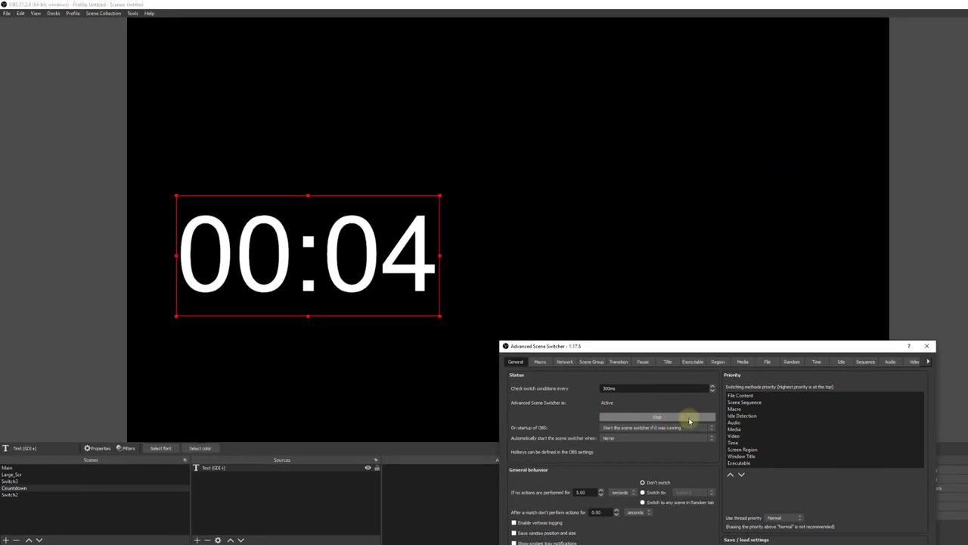
{"action": "key", "text": "Escape"}
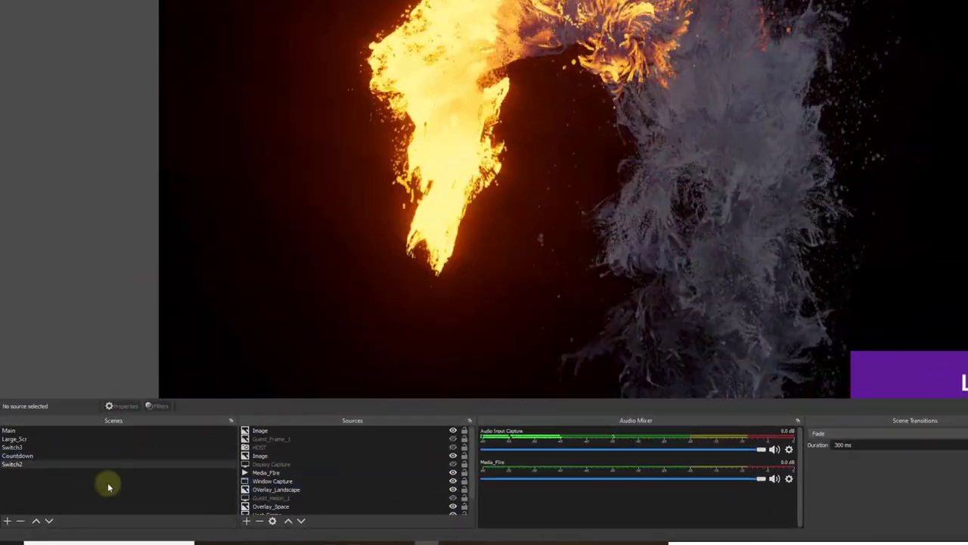
Select the Countdown scene so OBS shows 'Starting Soon!' again.
{"action": "left_click", "coordinate": [39, 456]}
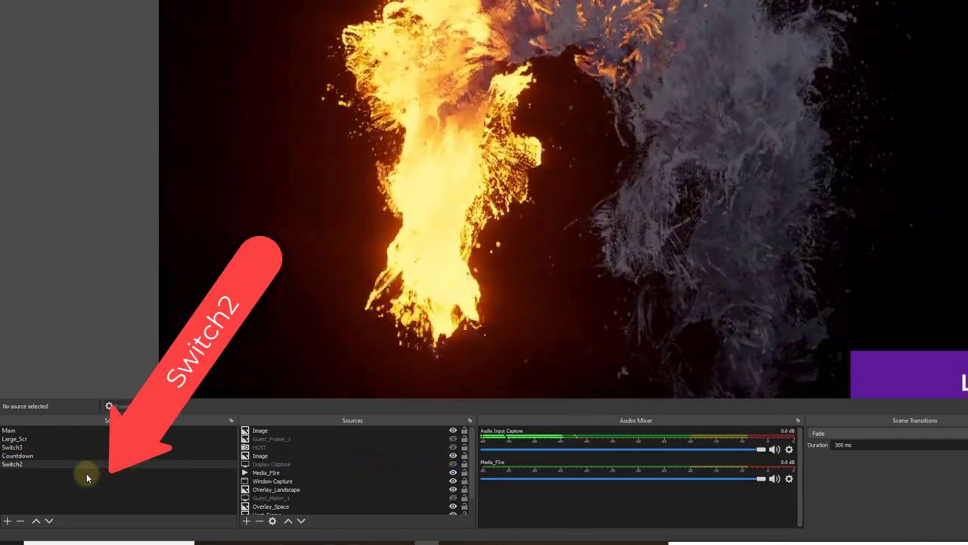
{"action": "left_click", "coordinate": [32, 456]}
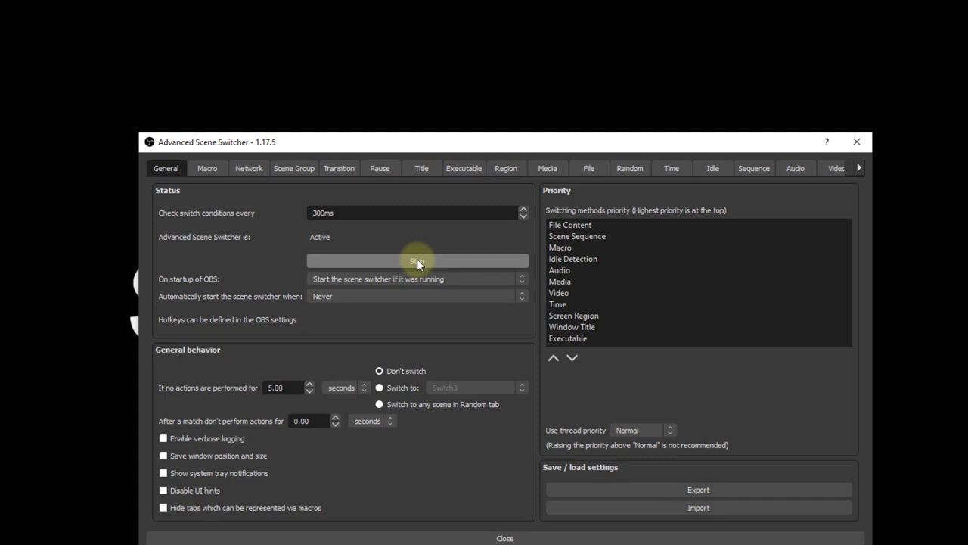
Stop the scene switcher and add an Executable rule triggered by gimp-2.10.exe.
{"action": "left_click", "coordinate": [417, 261]}
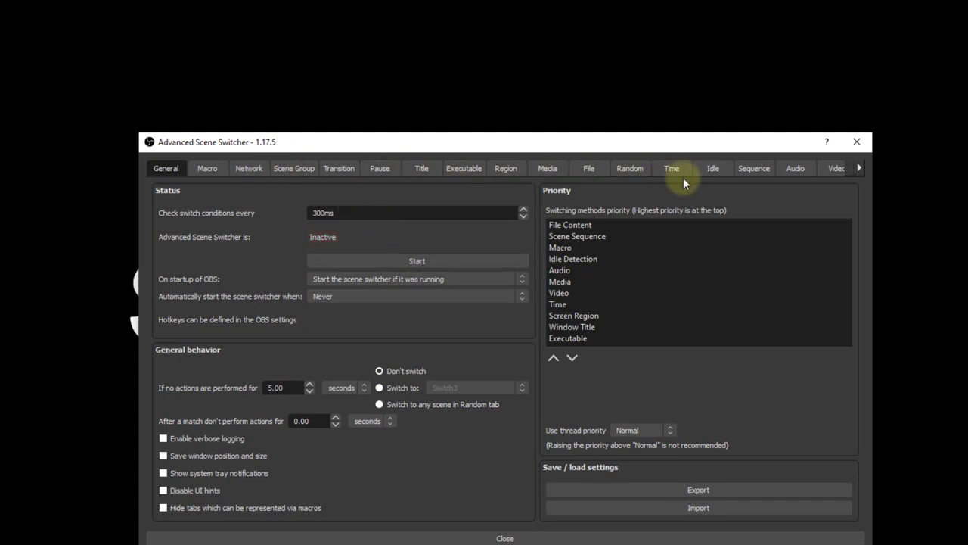
{"action": "left_click", "coordinate": [457, 169]}
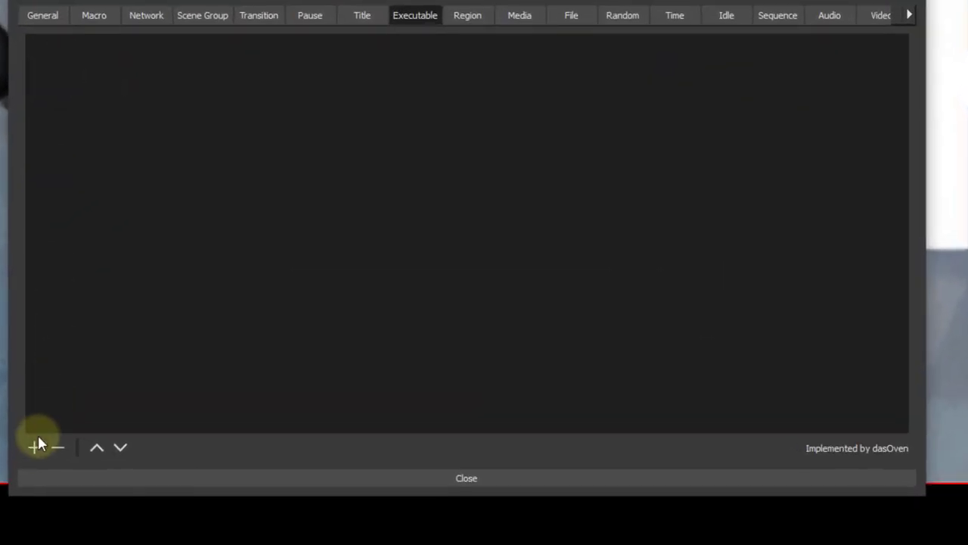
{"action": "left_click", "coordinate": [35, 446]}
{"action": "left_click", "coordinate": [200, 54]}
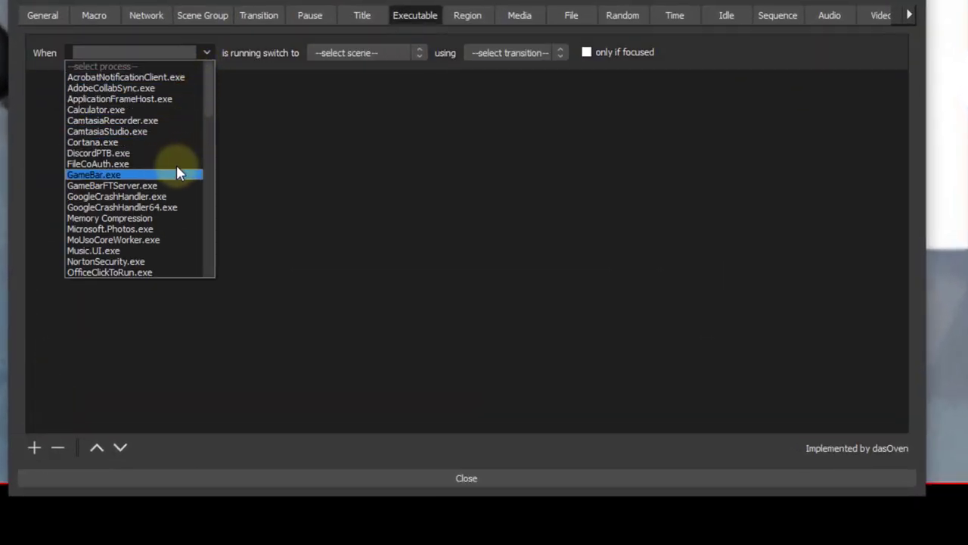
{"action": "scroll", "coordinate": [176, 165], "scroll_direction": "down", "scroll_amount": 12}
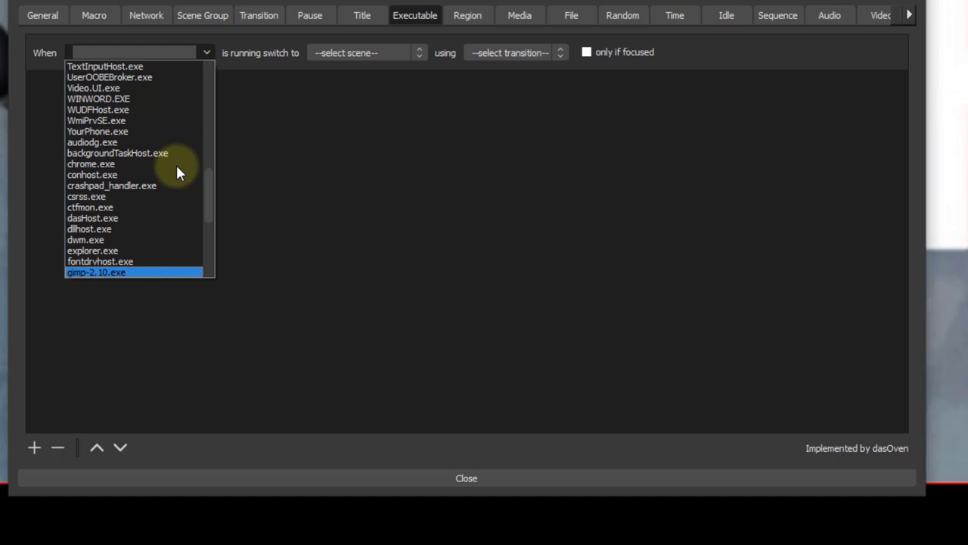
{"action": "left_click", "coordinate": [147, 272]}
Make the GIMP rule switch to GIMP_Switch with Fade, only if focused.
{"action": "left_click", "coordinate": [337, 57]}
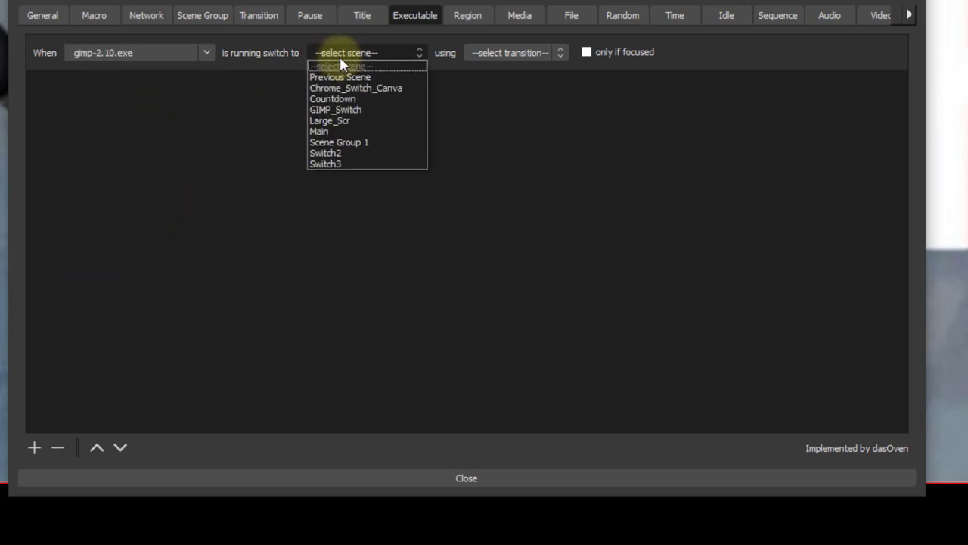
{"action": "left_click", "coordinate": [350, 110]}
{"action": "left_click", "coordinate": [505, 53]}
{"action": "left_click", "coordinate": [492, 101]}
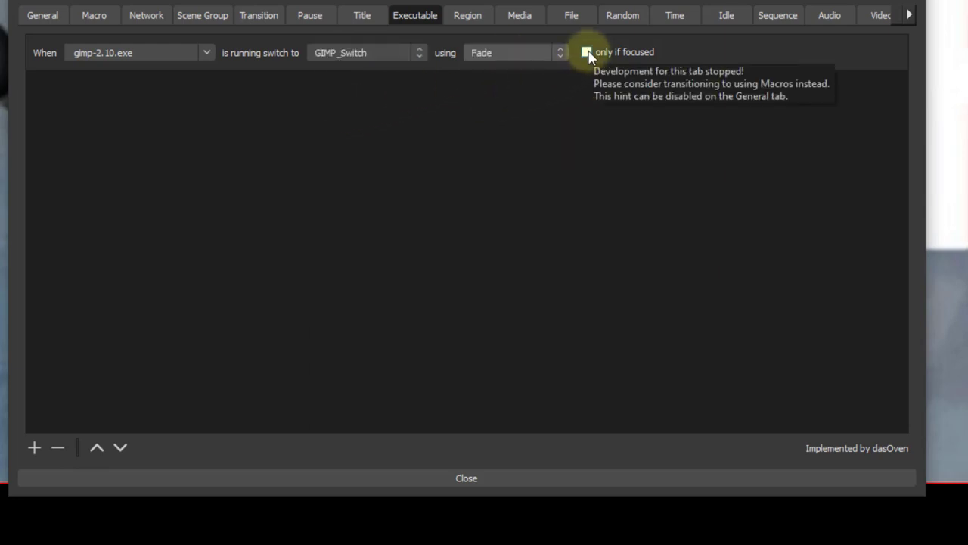
{"action": "left_click", "coordinate": [587, 53]}
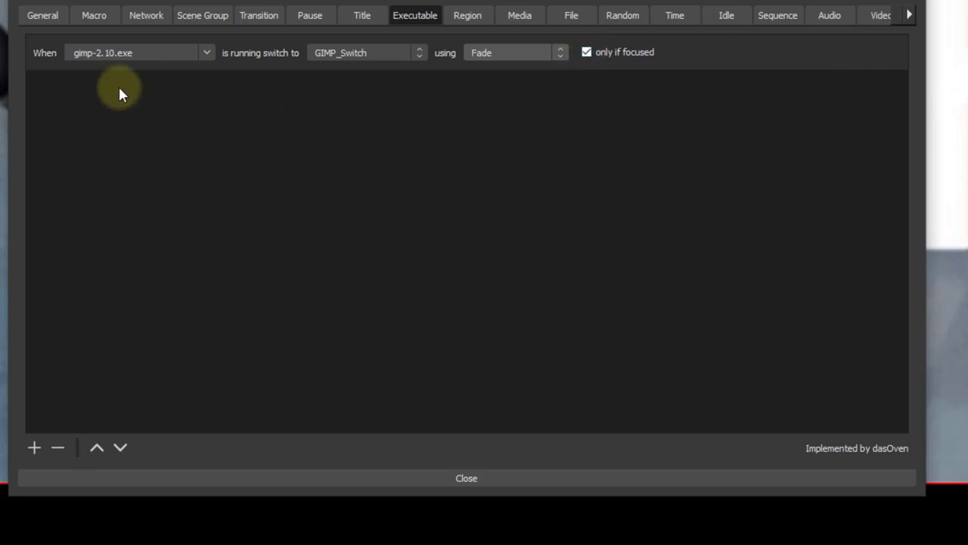
Add a chrome.exe Executable rule targeting Chrome_Switch_Canva with the Fade transition.
{"action": "left_click", "coordinate": [33, 448]}
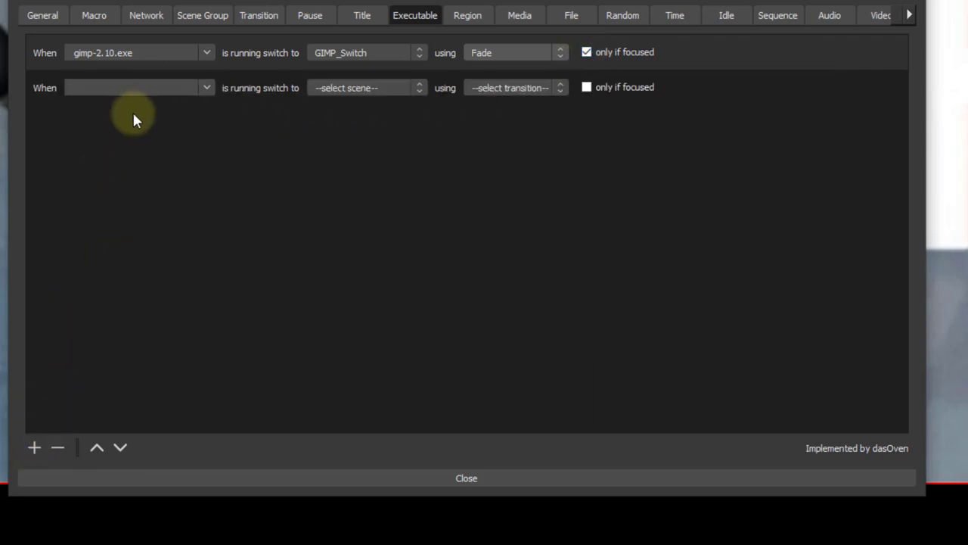
{"action": "left_click", "coordinate": [205, 89]}
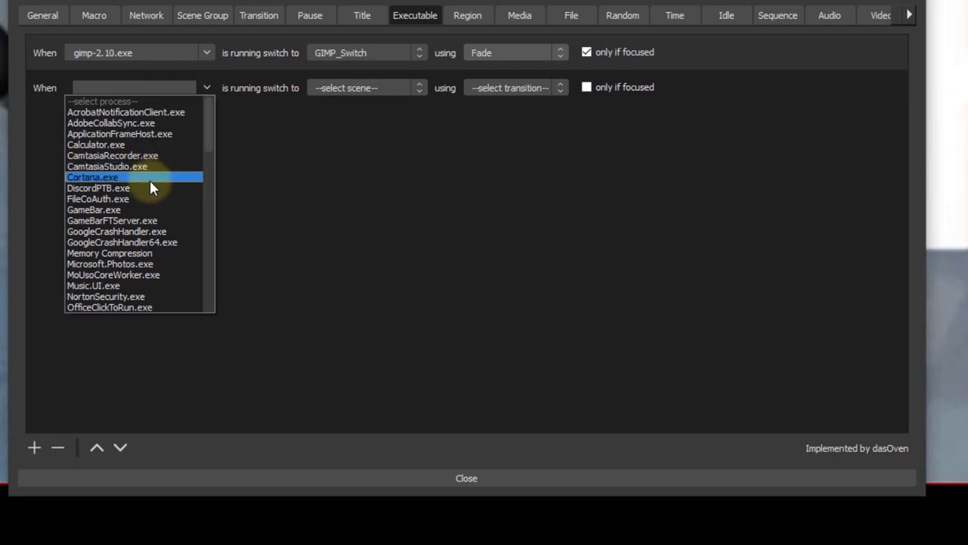
{"action": "type", "text": "chrome.exe"}
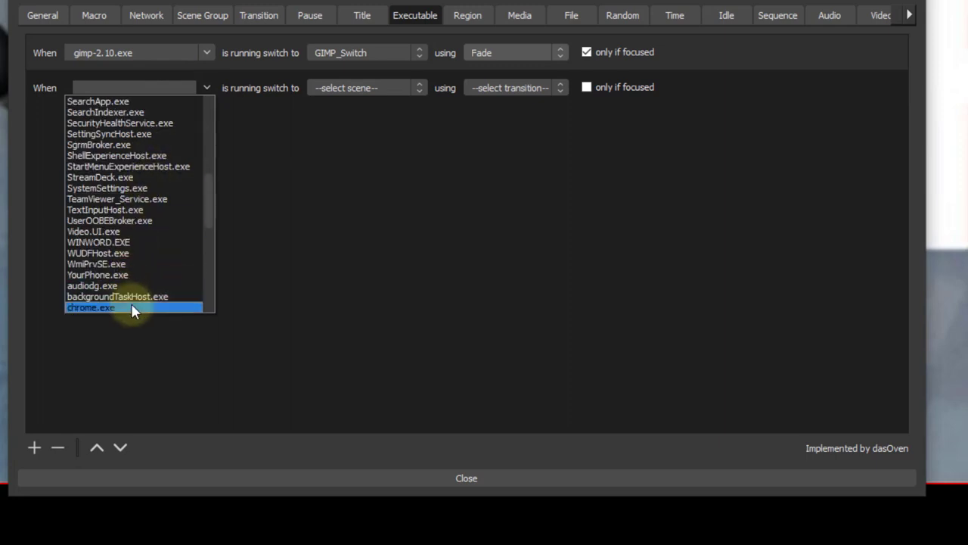
{"action": "left_click", "coordinate": [132, 307]}
{"action": "left_click", "coordinate": [367, 89]}
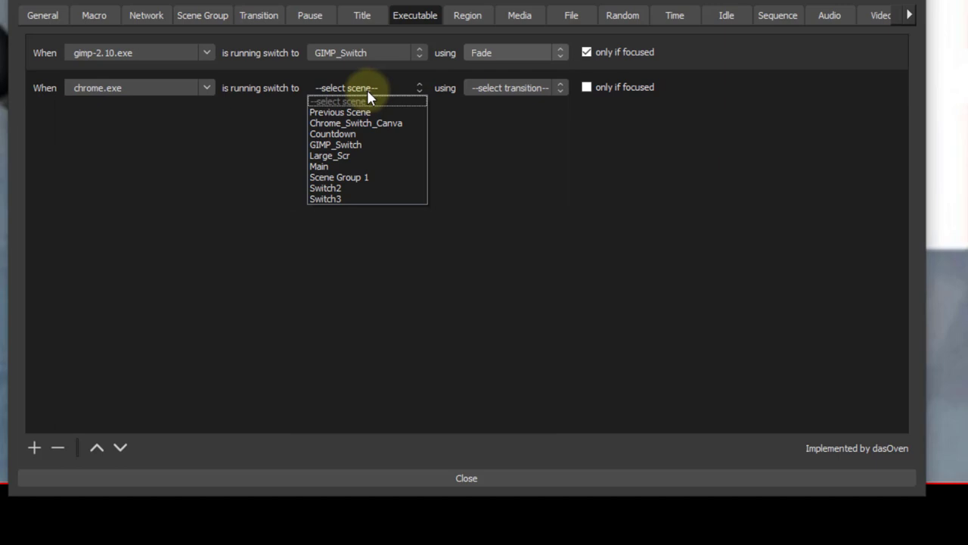
{"action": "left_click", "coordinate": [367, 120]}
{"action": "left_click", "coordinate": [489, 89]}
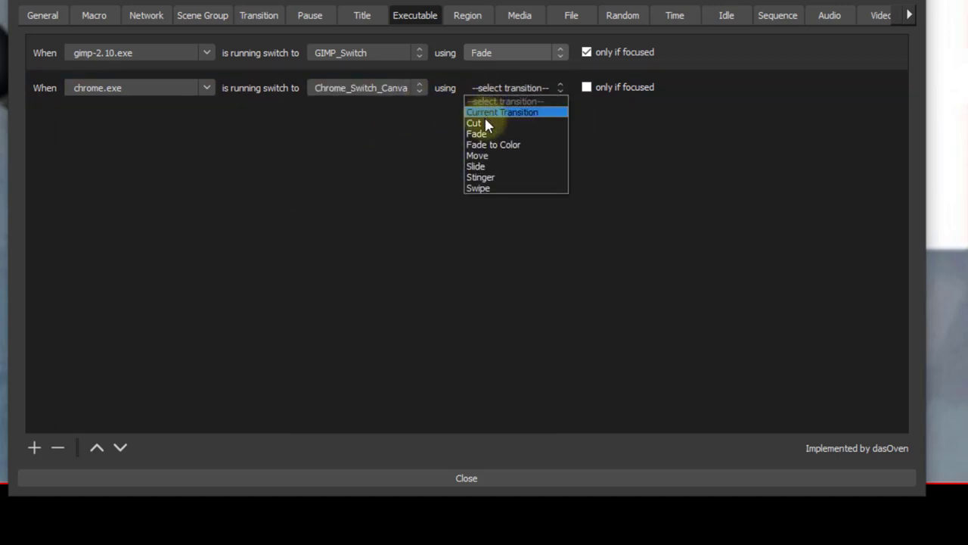
{"action": "left_click", "coordinate": [485, 133]}
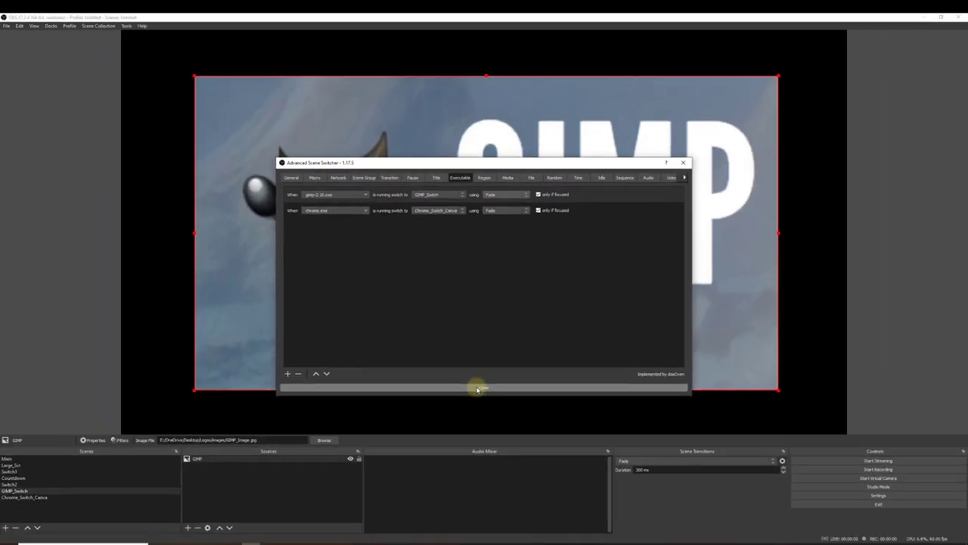
Start the switcher from the General tab so it reads Active, then bring a program forward to test.
{"action": "left_click", "coordinate": [290, 177]}
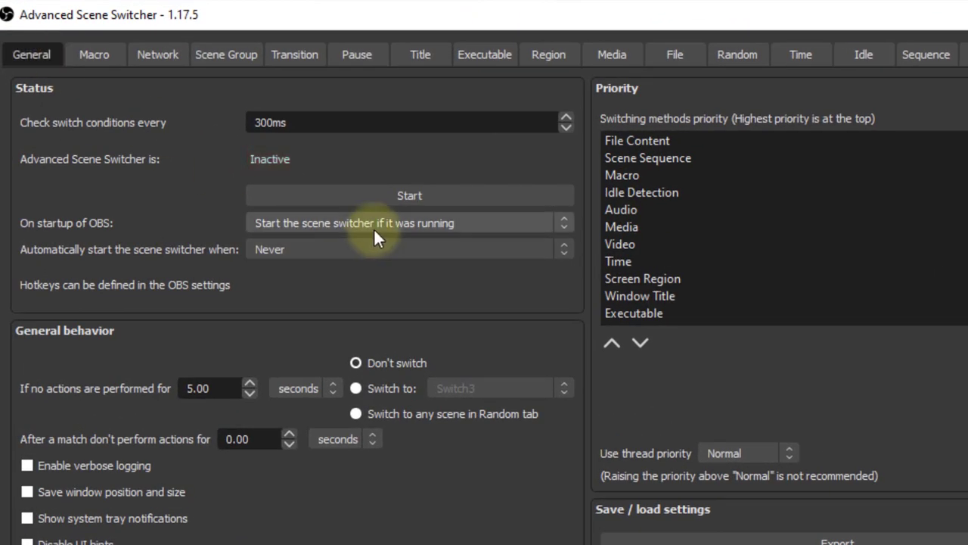
{"action": "left_click", "coordinate": [388, 199]}
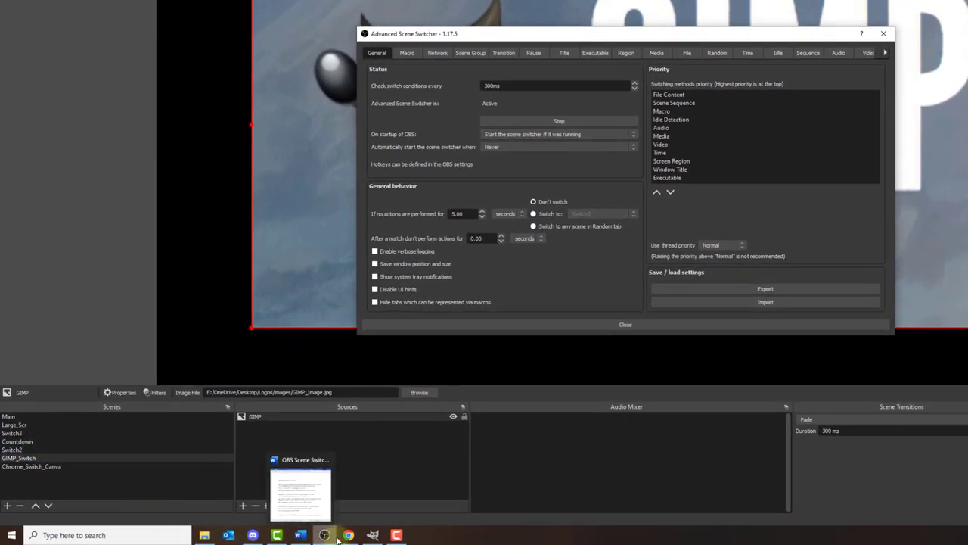
{"action": "left_click", "coordinate": [356, 535]}
Focus Chrome, then GIMP, checking OBS switches to Chrome_Switch_Canva and GIMP_Switch.
{"action": "left_click", "coordinate": [349, 536]}
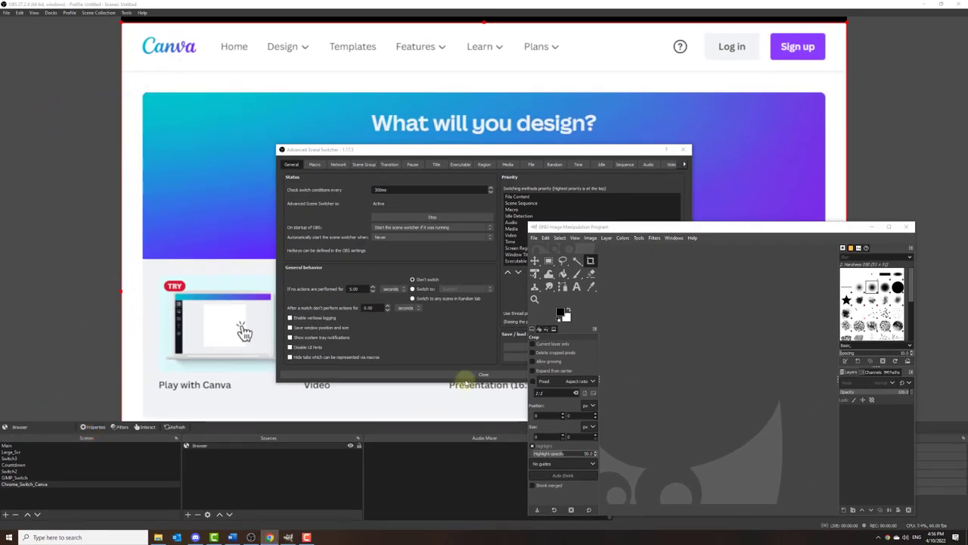
{"action": "left_click", "coordinate": [464, 383]}
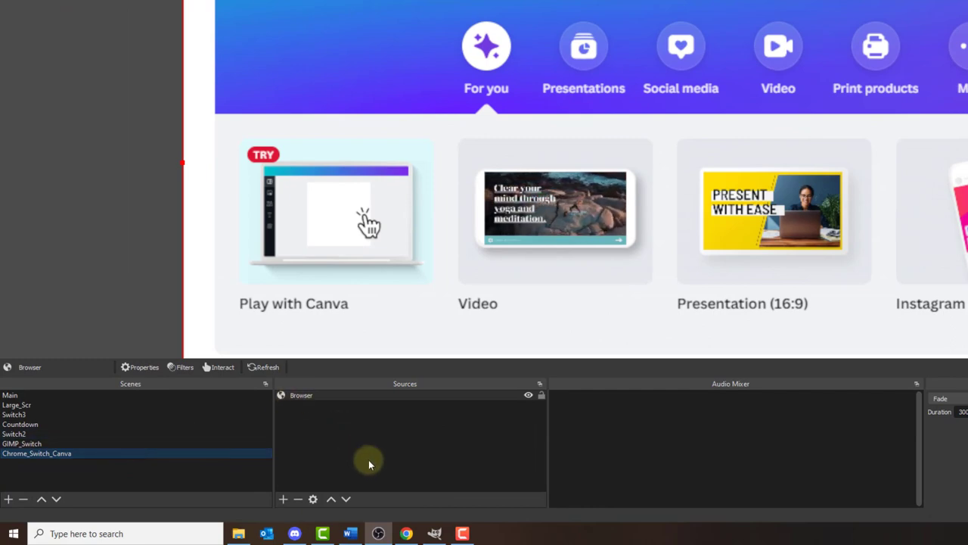
{"action": "left_click", "coordinate": [431, 536]}
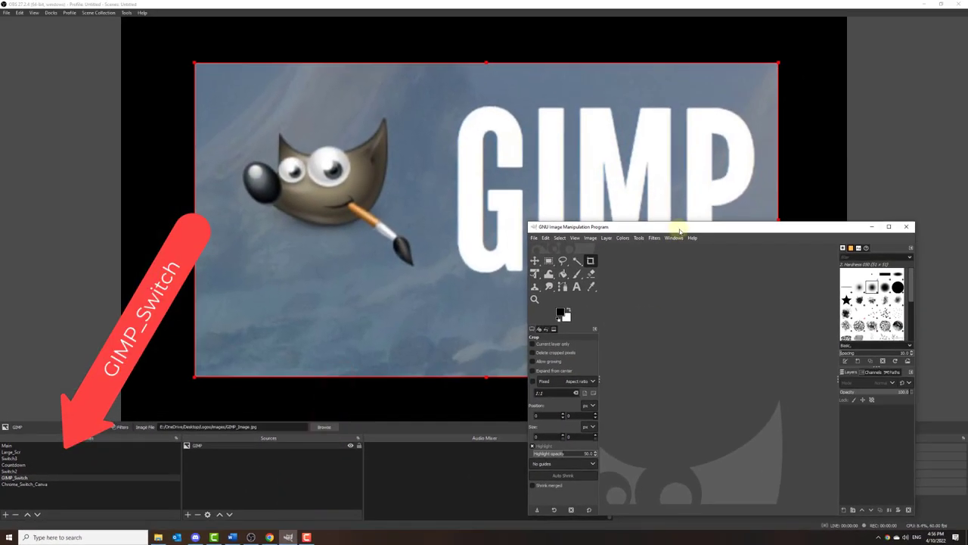
{"action": "left_click_drag", "start_coordinate": [679, 230], "coordinate": [609, 179]}
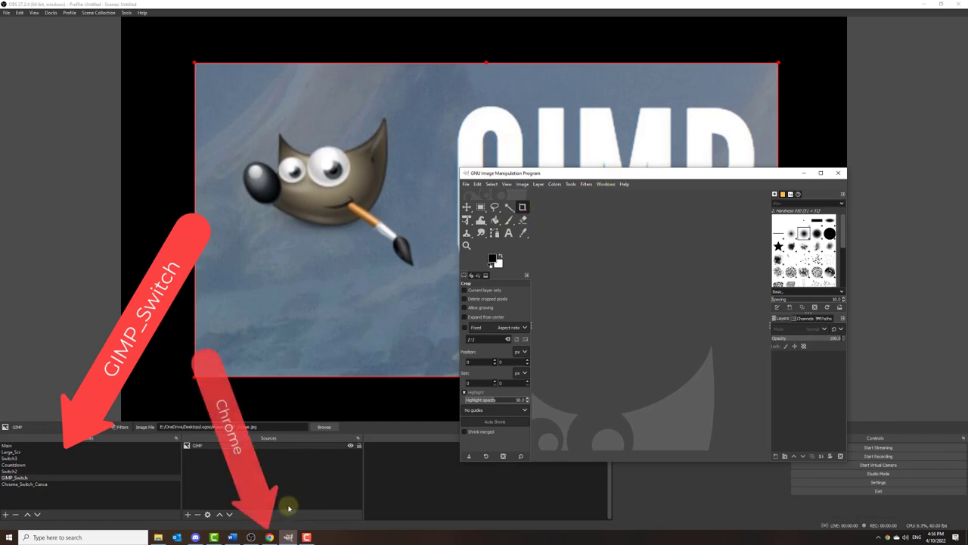
Alternate Chrome and GIMP again to confirm switching, ending on the Switch2 scene.
{"action": "left_click", "coordinate": [269, 536]}
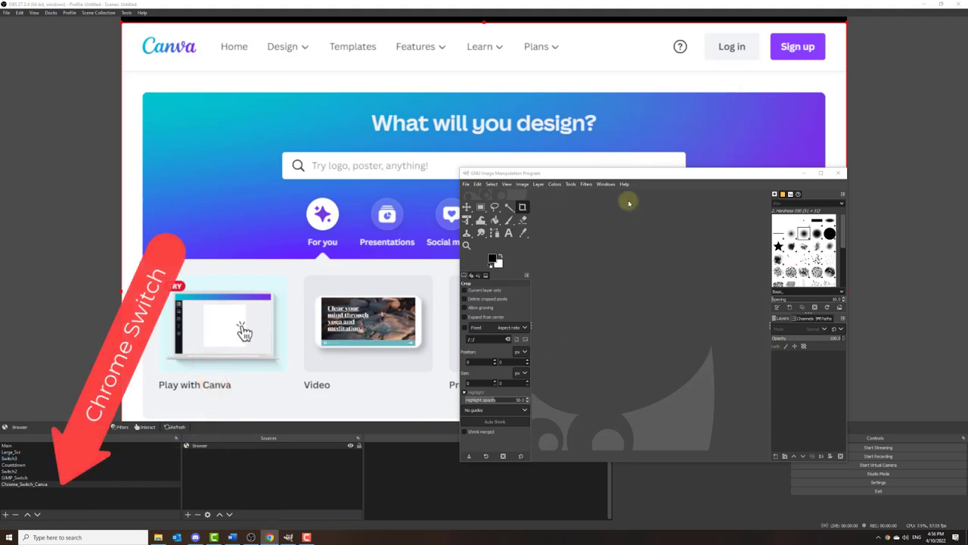
{"action": "left_click", "coordinate": [605, 182]}
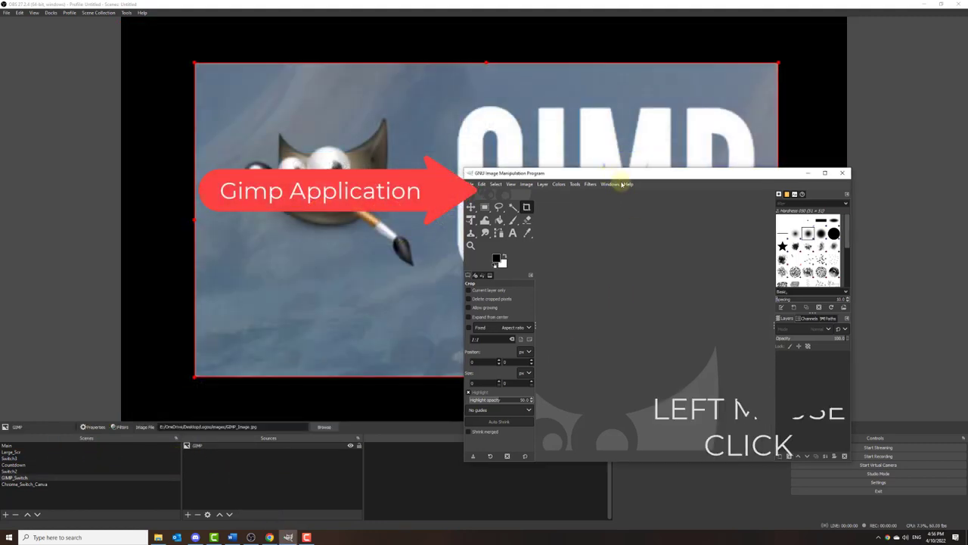
{"action": "left_click_drag", "start_coordinate": [622, 184], "coordinate": [674, 215]}
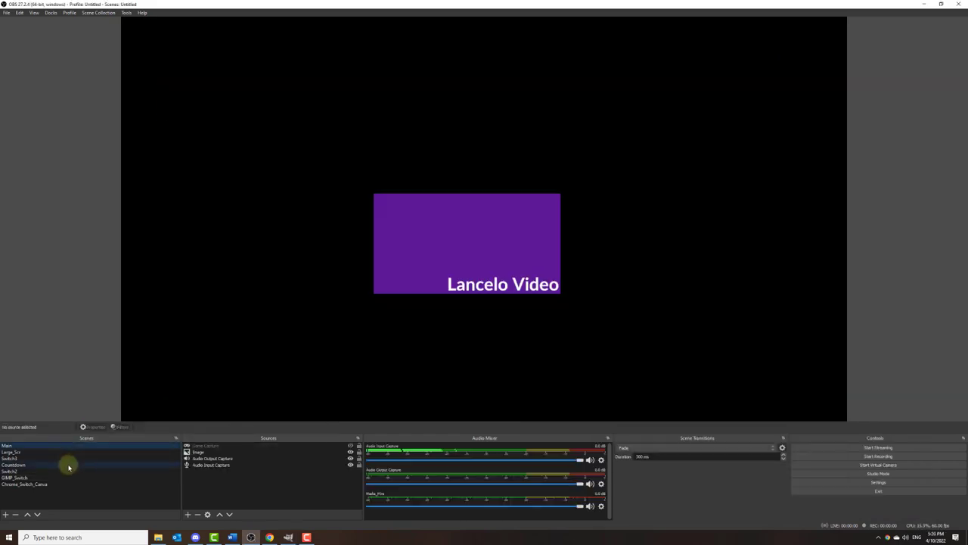
{"action": "left_click", "coordinate": [68, 464]}
{"action": "left_click", "coordinate": [65, 471]}
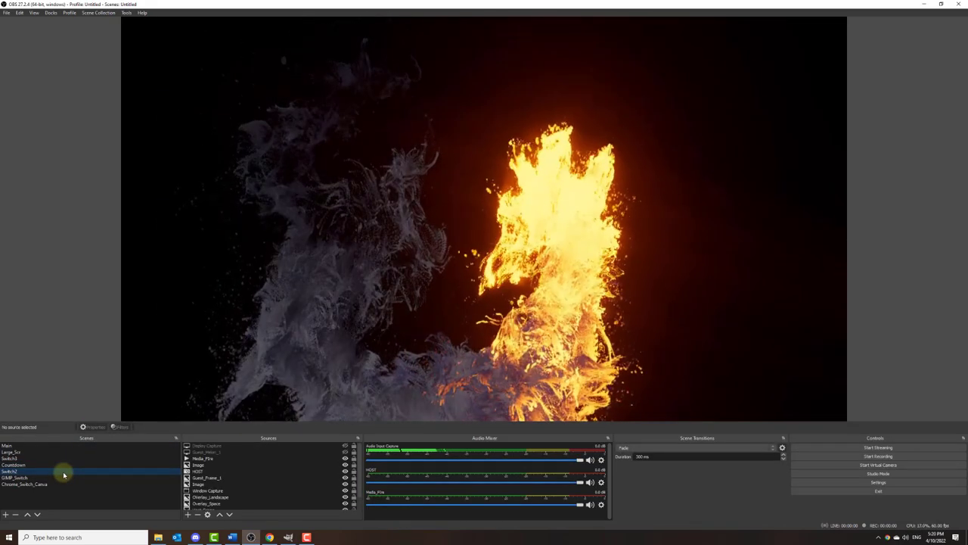